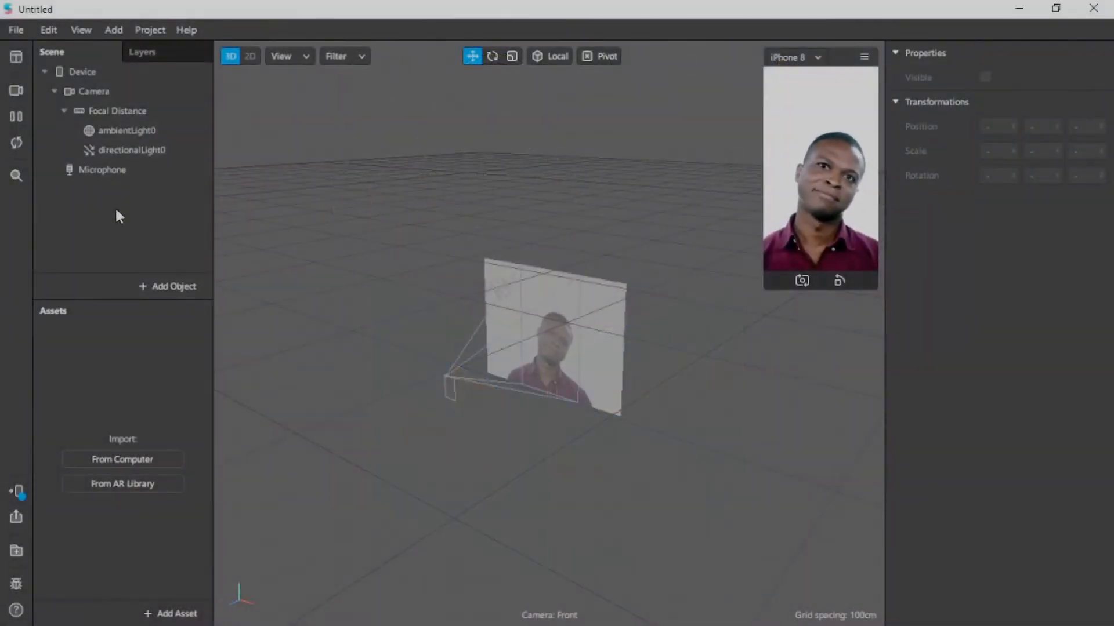
# Step: Add a Fixed Target Tracker to the scene
pyautogui.rightClick(116, 209)
pyautogui.moveTo(197, 224)
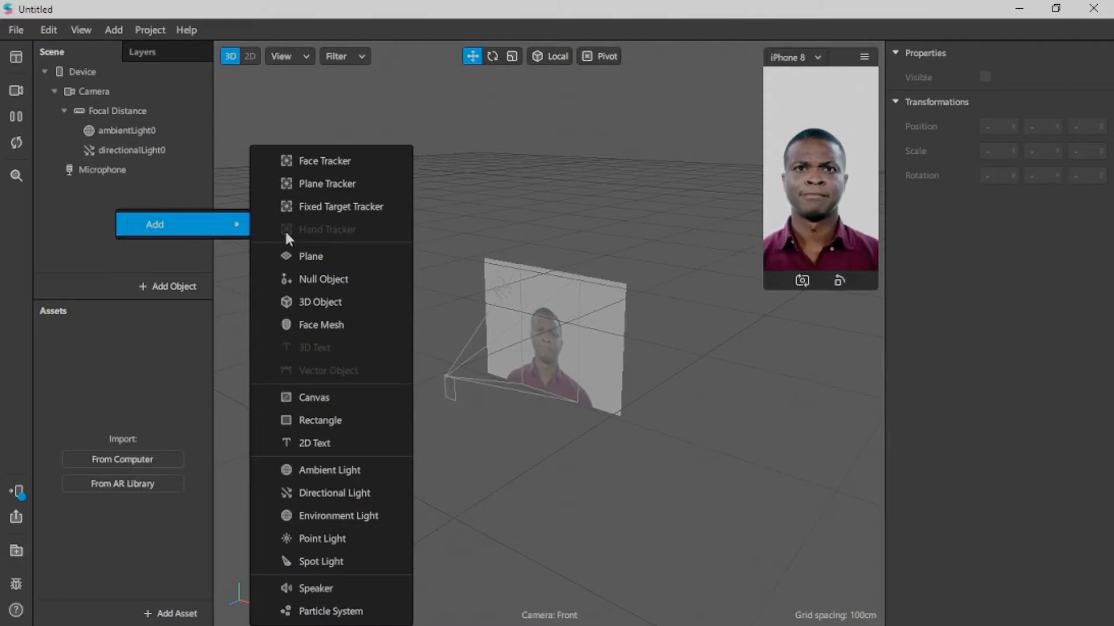
pyautogui.click(326, 209)
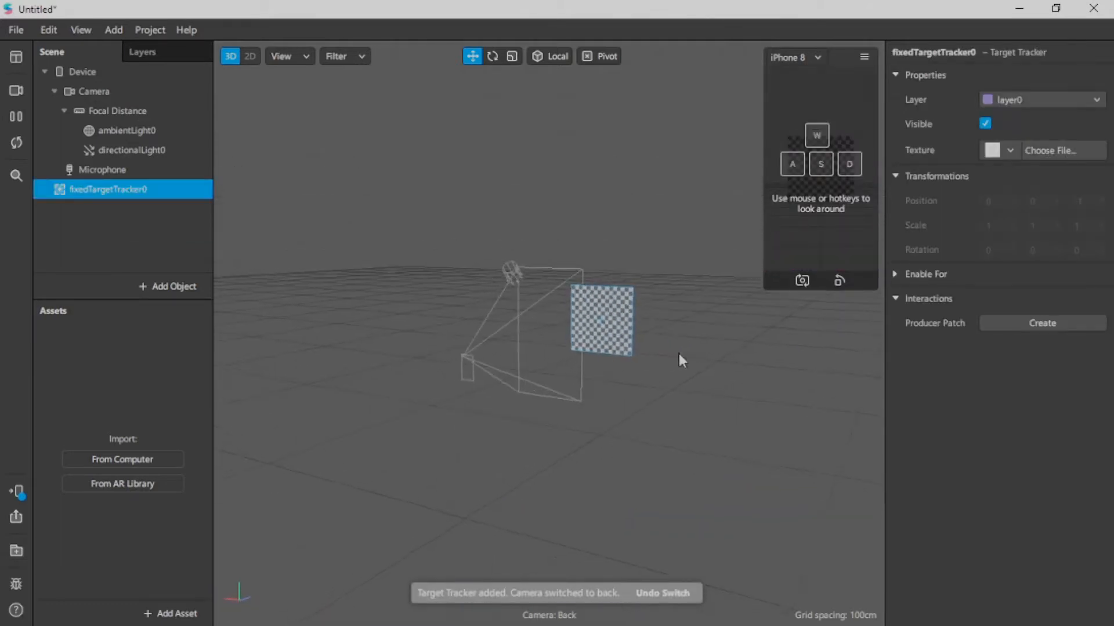
# Step: Assign Logo_Hysteria.jpg from the Tut folder as the texture of the fixed target tracker
pyautogui.scroll(3, 690, 357)
pyautogui.moveTo(691, 357); pyautogui.dragTo(659, 374, button='middle')
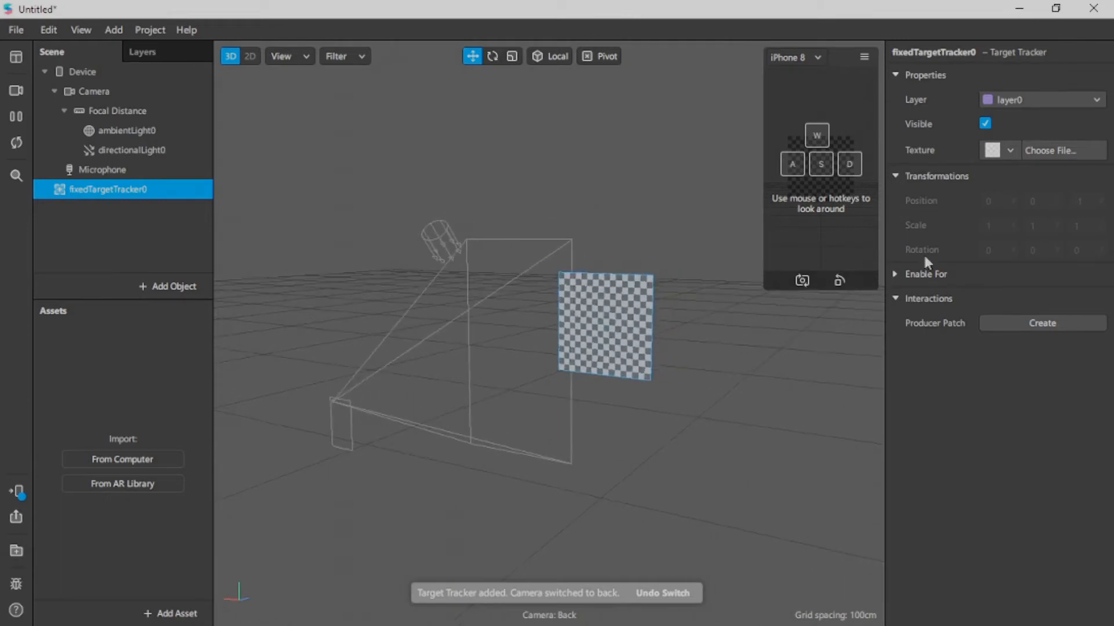
pyautogui.click(1048, 150)
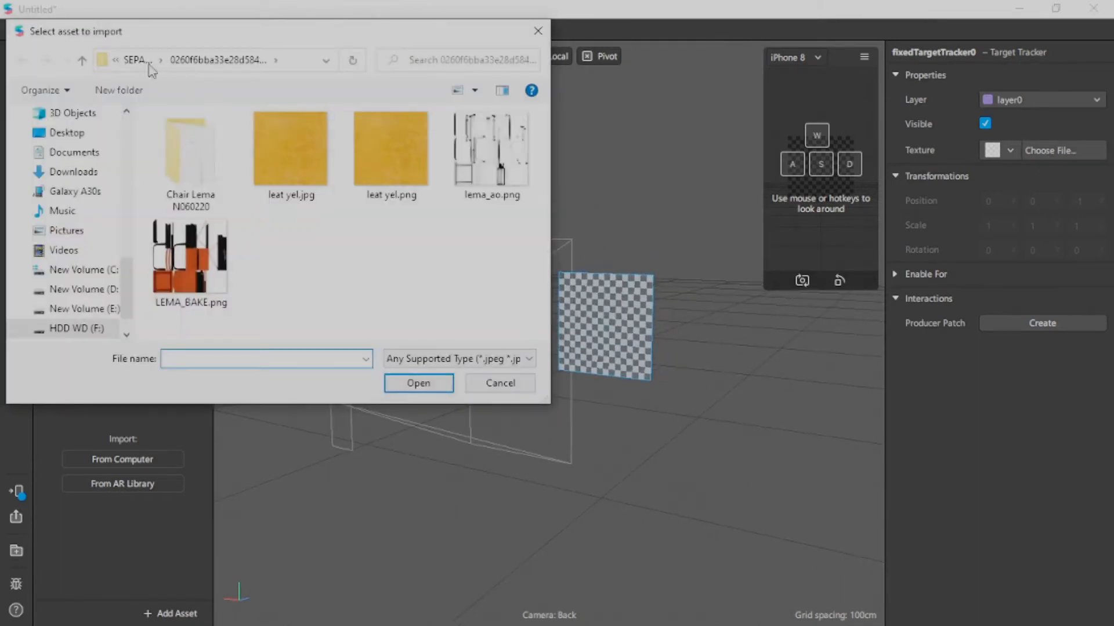
pyautogui.click(138, 60)
pyautogui.scroll(-3, 323, 226)
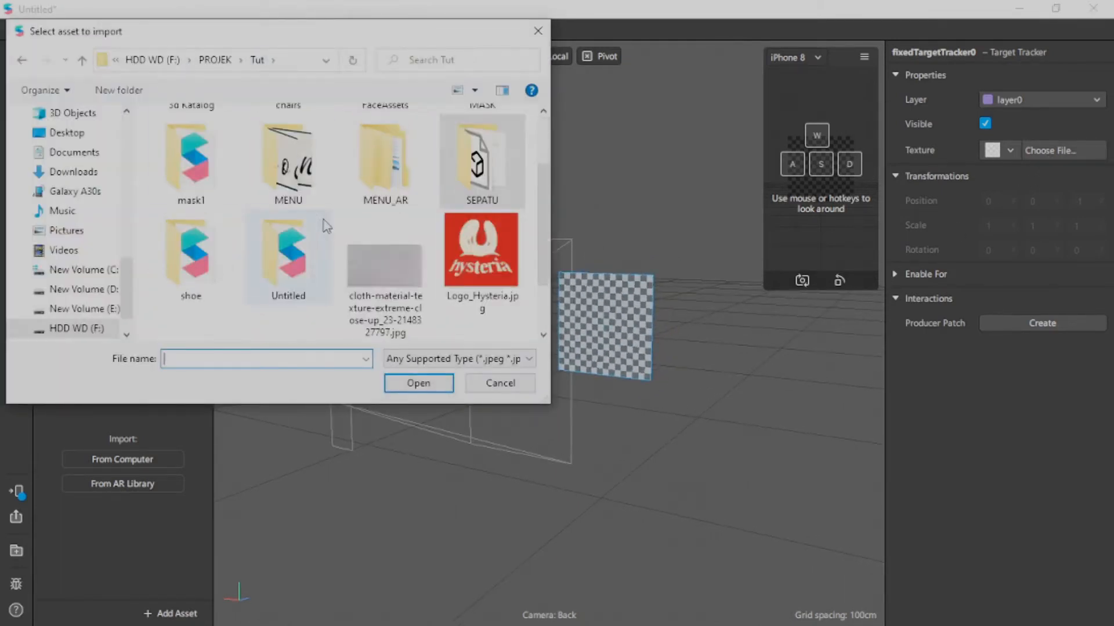
pyautogui.doubleClick(503, 259)
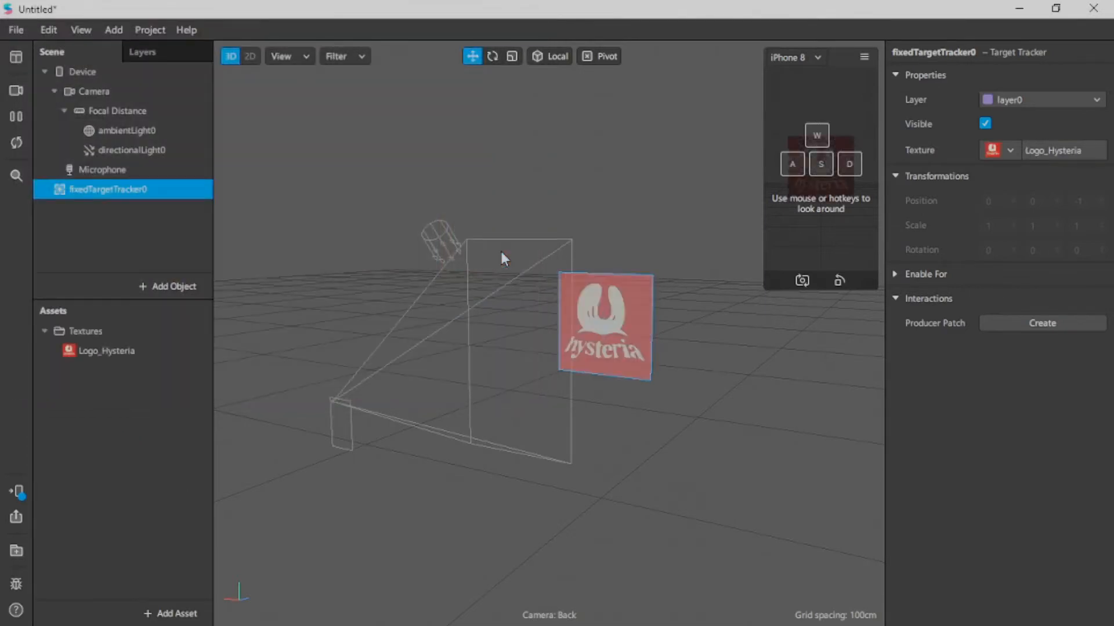
pyautogui.moveTo(647, 408); pyautogui.dragTo(663, 403)
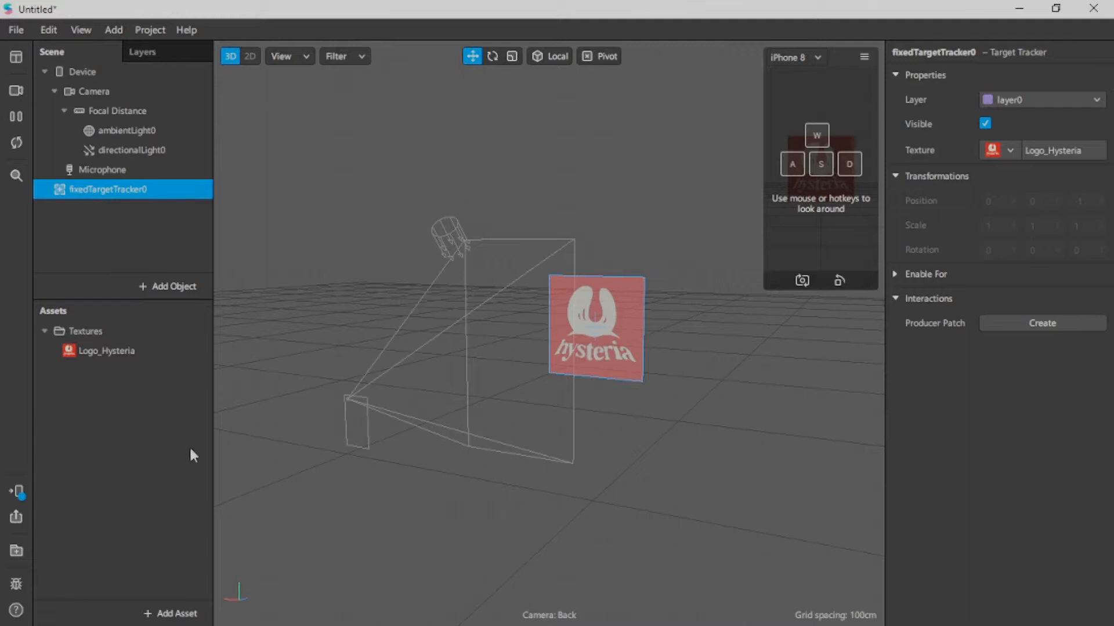
# Step: Import the alvar chair model from the 3d Katalog folder and place it under fixedTargetTracker0
pyautogui.click(173, 613)
pyautogui.click(297, 374)
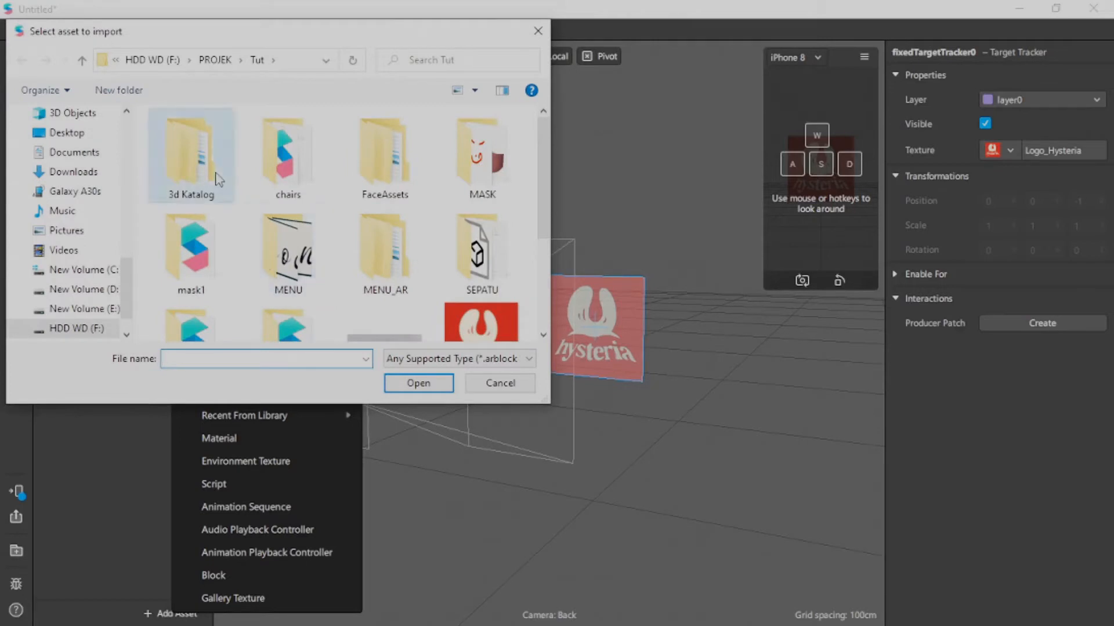
pyautogui.doubleClick(191, 157)
pyautogui.doubleClick(200, 139)
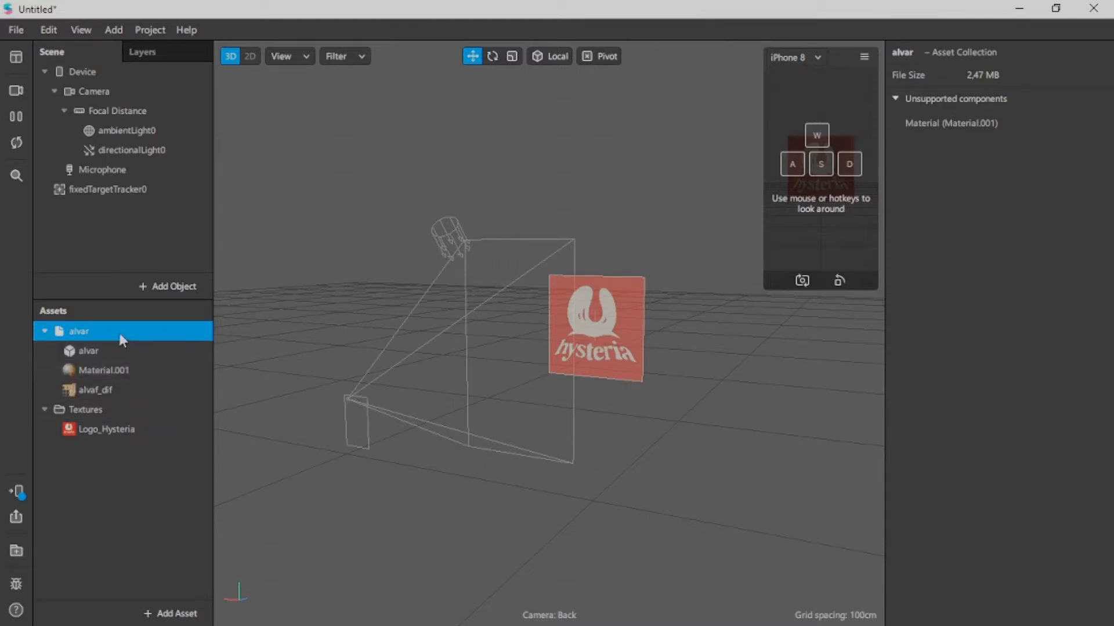
pyautogui.moveTo(116, 331); pyautogui.dragTo(150, 189)
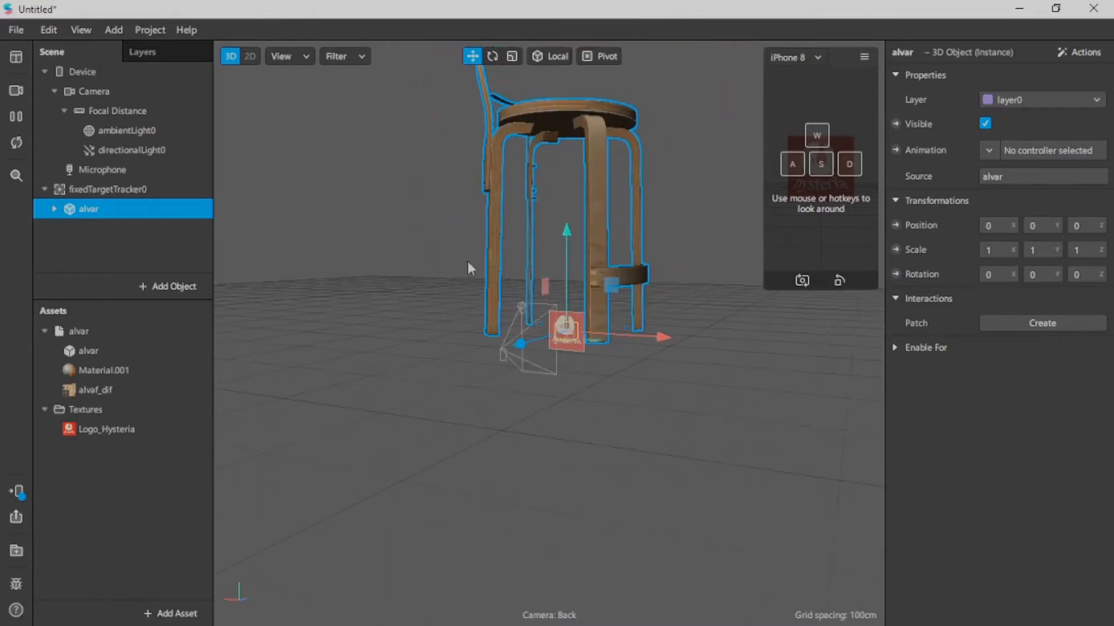
# Step: Scale the alvar chair down uniformly to about 0.19
pyautogui.scroll(8, 502, 243)
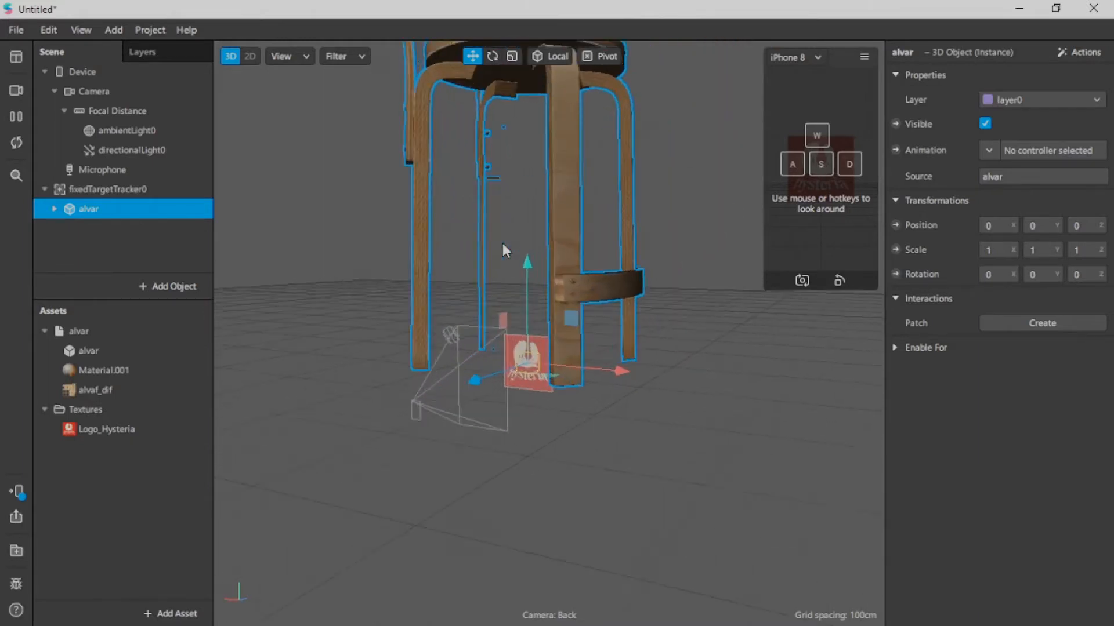
pyautogui.click(513, 56)
pyautogui.moveTo(525, 373); pyautogui.dragTo(477, 515)
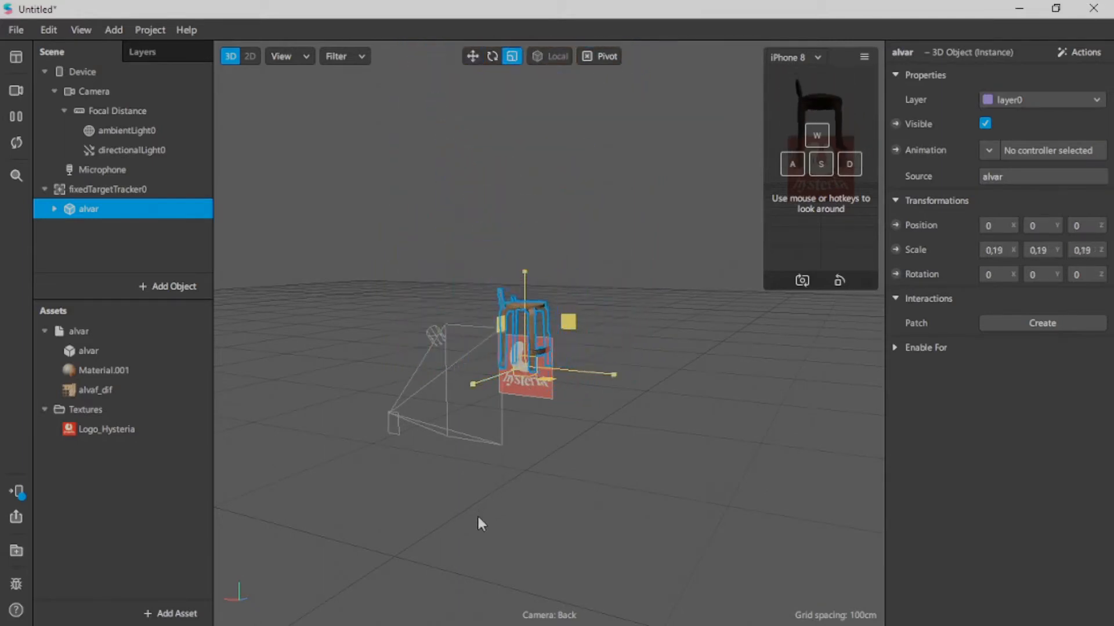
# Step: Set the alvar chair's X rotation to 90 degrees
pyautogui.scroll(5, 551, 384)
pyautogui.click(992, 275)
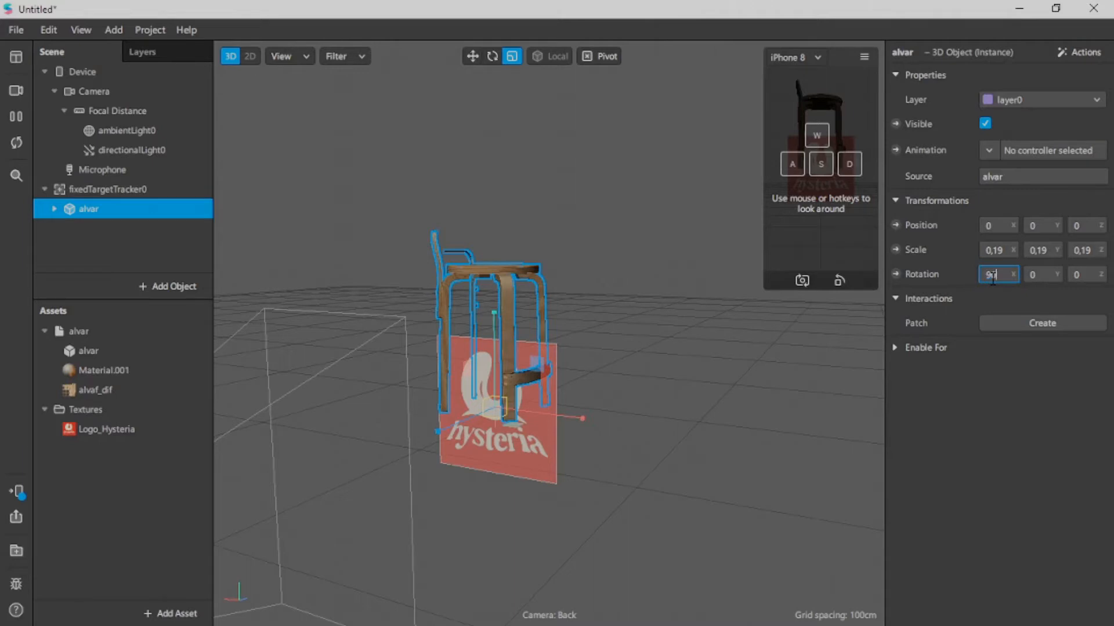
pyautogui.press('Return')
# Step: Shrink the alvar chair uniformly to a scale of about 0.119 so it fits on the logo target
pyautogui.moveTo(460, 473); pyautogui.dragTo(377, 284, button='right')
pyautogui.moveTo(499, 432); pyautogui.dragTo(524, 298, button='middle')
pyautogui.moveTo(525, 297); pyautogui.dragTo(626, 461, button='right')
pyautogui.moveTo(566, 524); pyautogui.dragTo(693, 458, button='right')
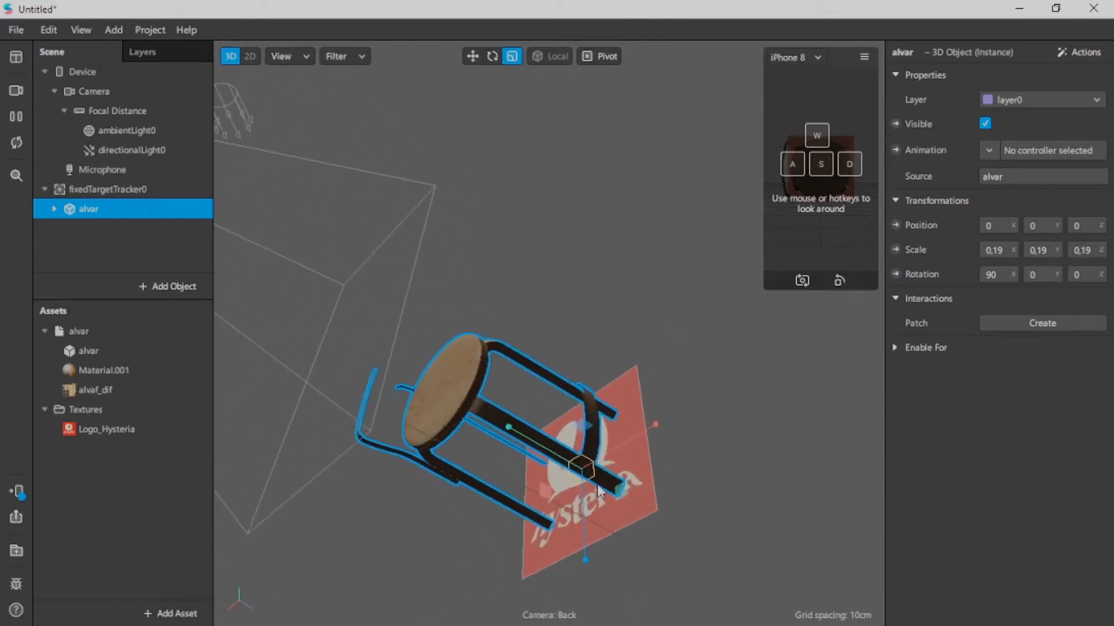
pyautogui.moveTo(583, 469); pyautogui.dragTo(590, 371)
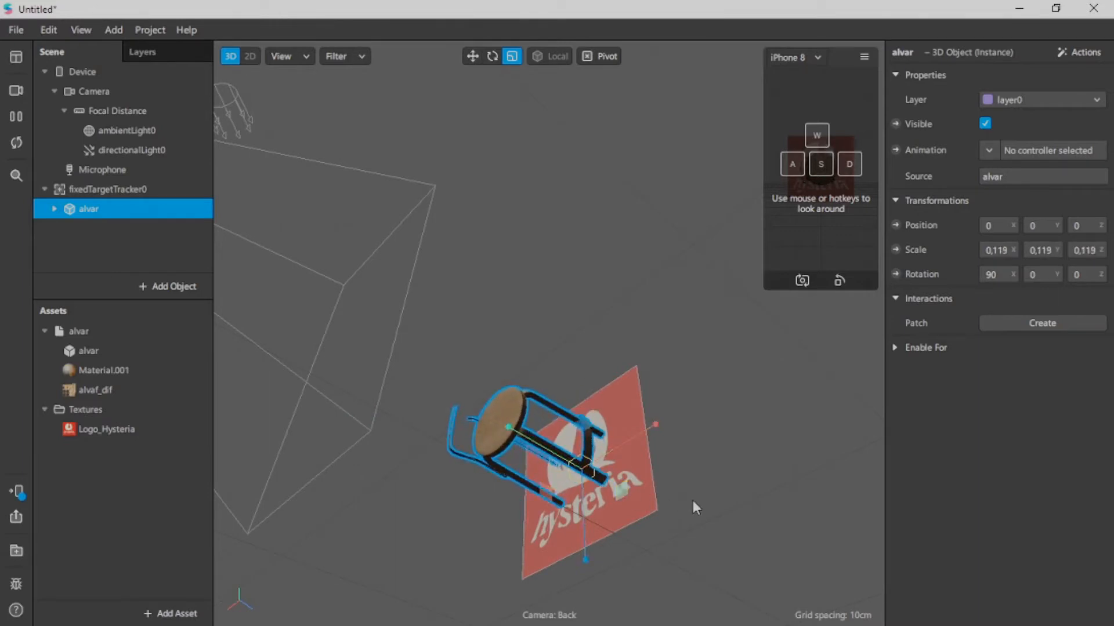
# Step: Enable double-sided rendering for the alvar chair's material, Material.001
pyautogui.moveTo(692, 501); pyautogui.dragTo(813, 401, button='right')
pyautogui.scroll(4, 577, 444)
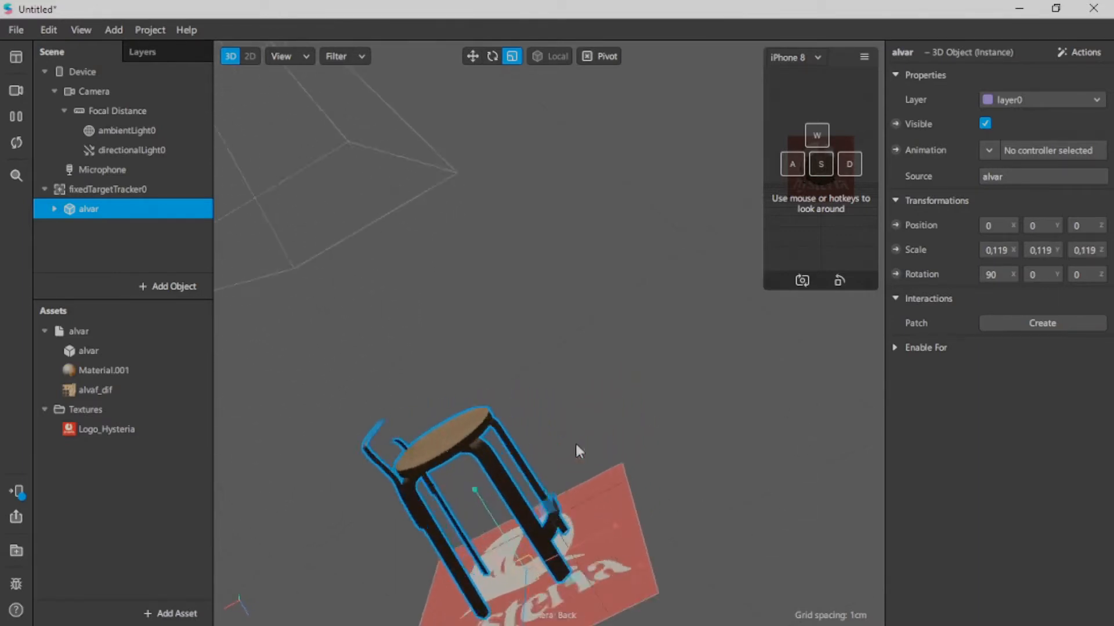
pyautogui.click(656, 408)
pyautogui.moveTo(659, 413); pyautogui.dragTo(447, 380, button='right')
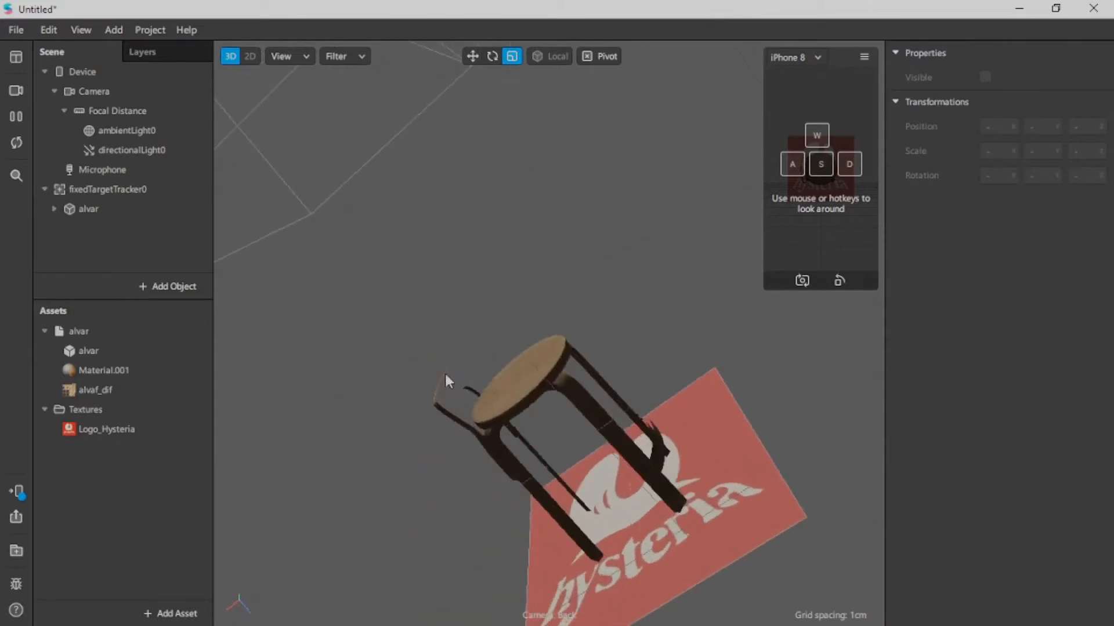
pyautogui.click(447, 382)
pyautogui.click(986, 330)
pyautogui.scroll(-3, 1001, 333)
pyautogui.click(984, 491)
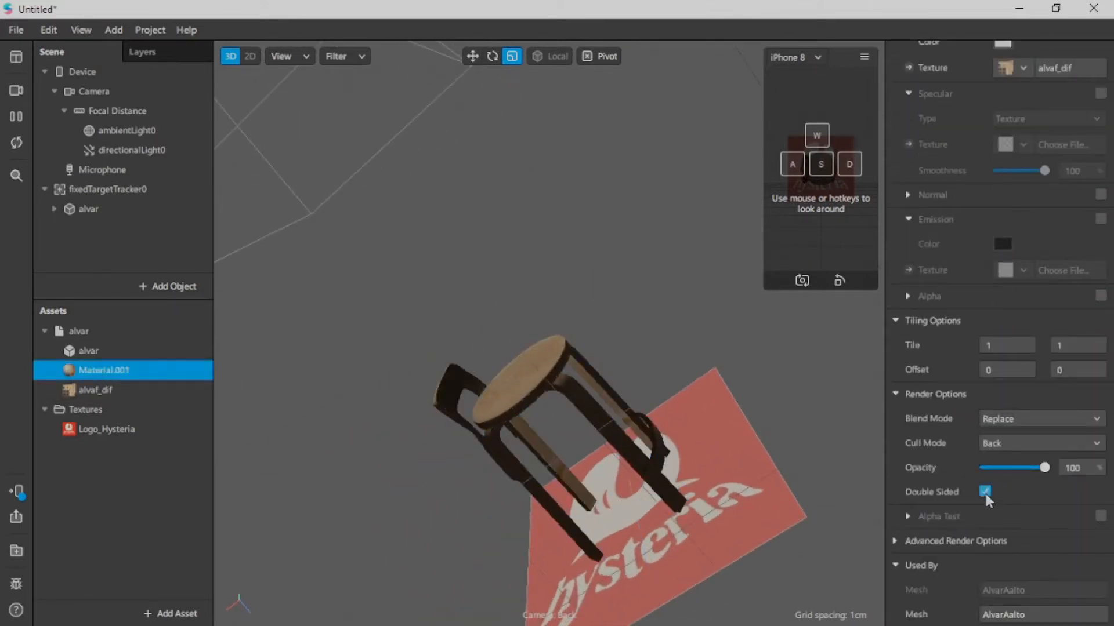
pyautogui.moveTo(714, 529); pyautogui.dragTo(440, 464, button='right')
pyautogui.click(182, 550)
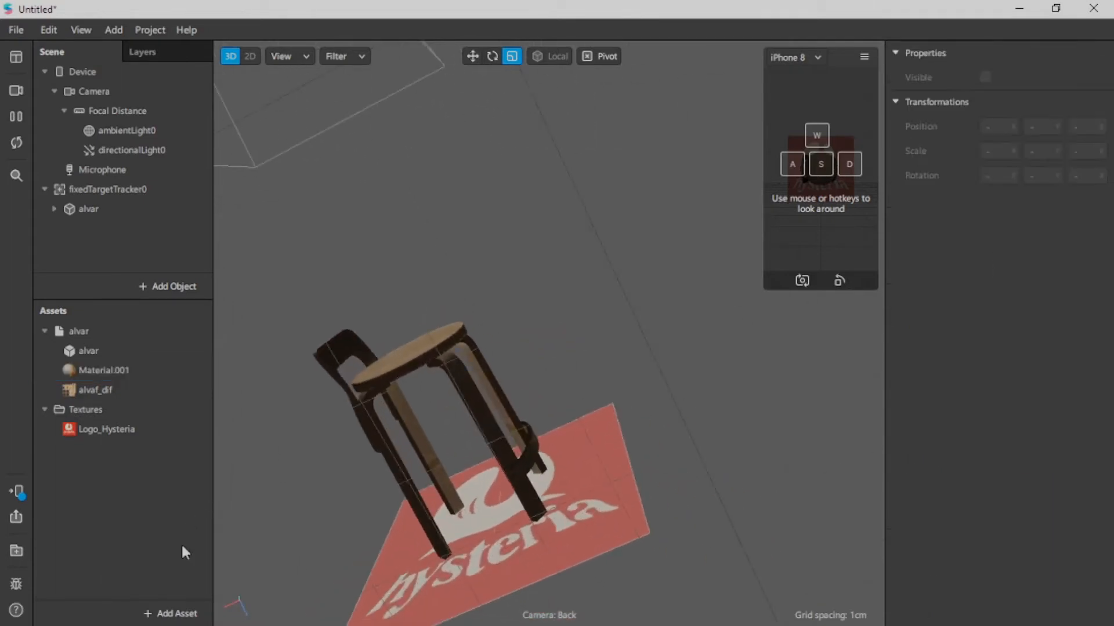
# Step: Import the bar chair model and place it under fixedTargetTracker0
pyautogui.click(170, 614)
pyautogui.click(348, 365)
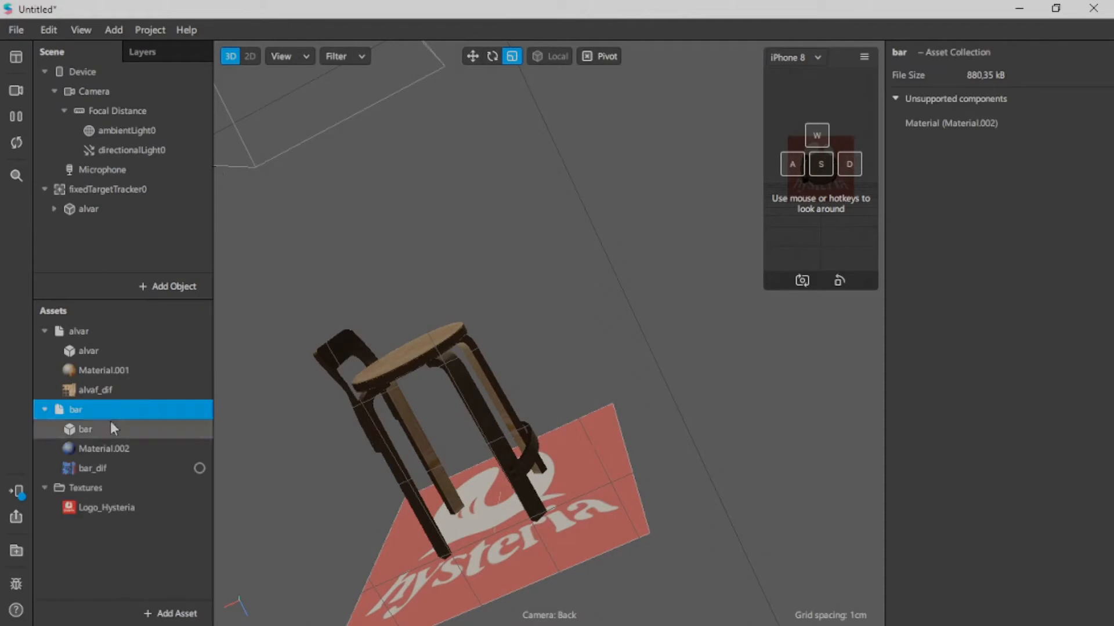
pyautogui.moveTo(110, 428); pyautogui.dragTo(139, 192)
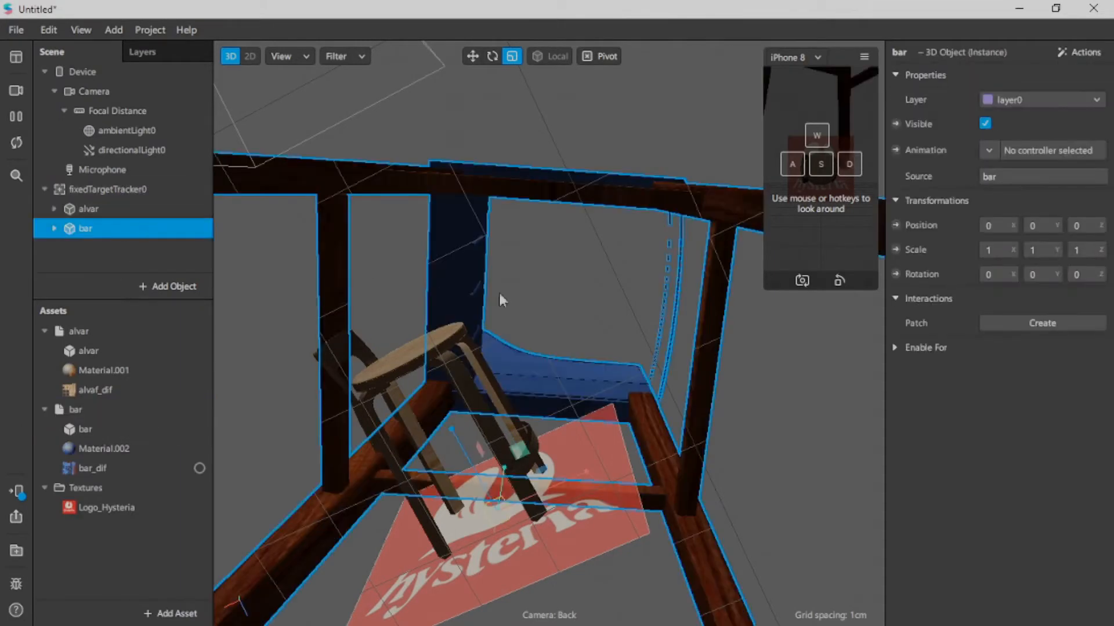
pyautogui.scroll(-5, 499, 295)
pyautogui.moveTo(601, 201); pyautogui.dragTo(567, 374, button='right')
pyautogui.scroll(-2, 571, 374)
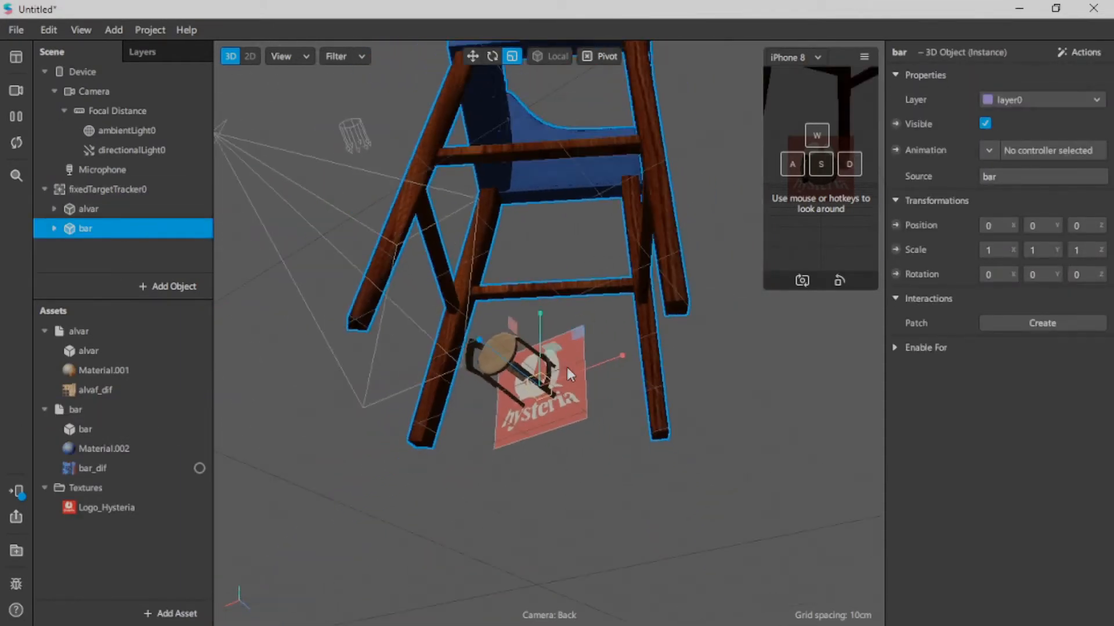
# Step: Copy the alvar chair's scale and set the bar chair mesh's X, Y and Z scale to 0.1197
pyautogui.click(152, 209)
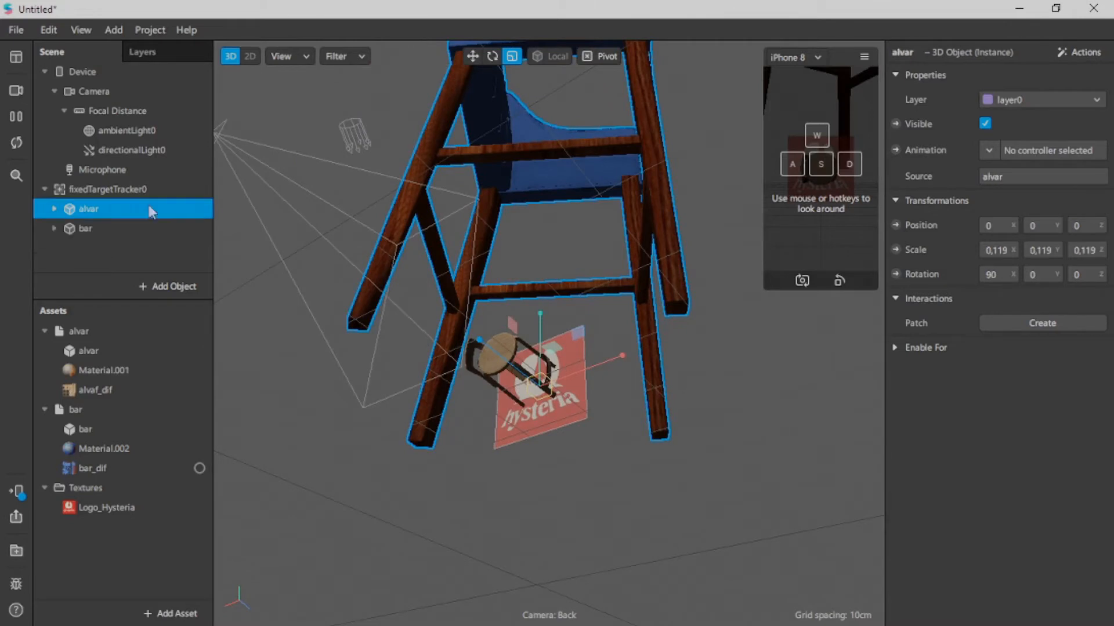
pyautogui.click(999, 248)
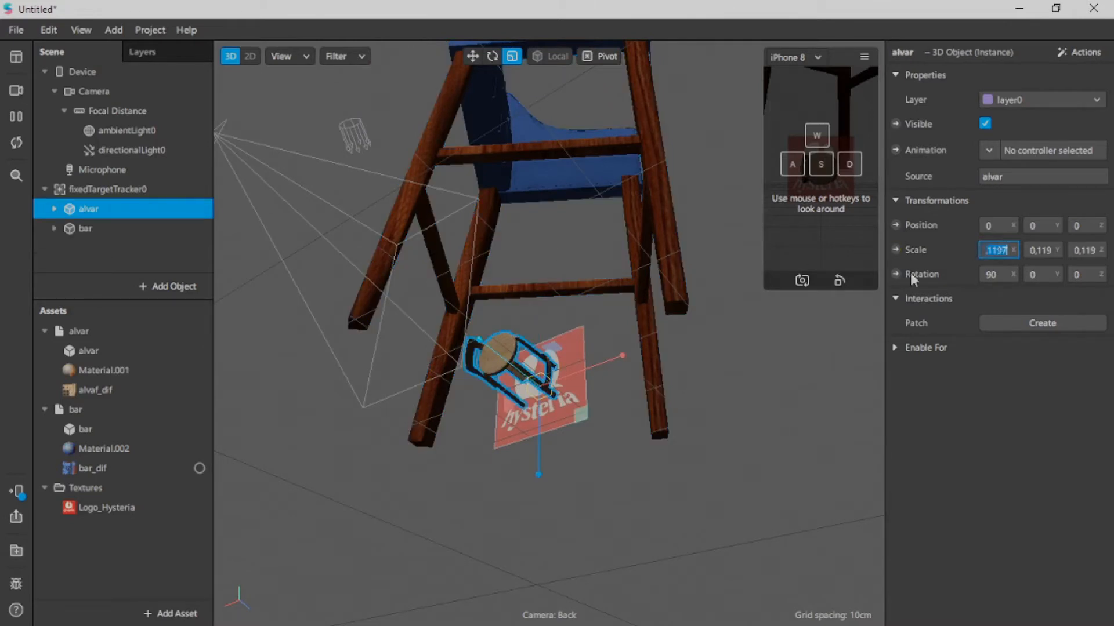
pyautogui.click(651, 256)
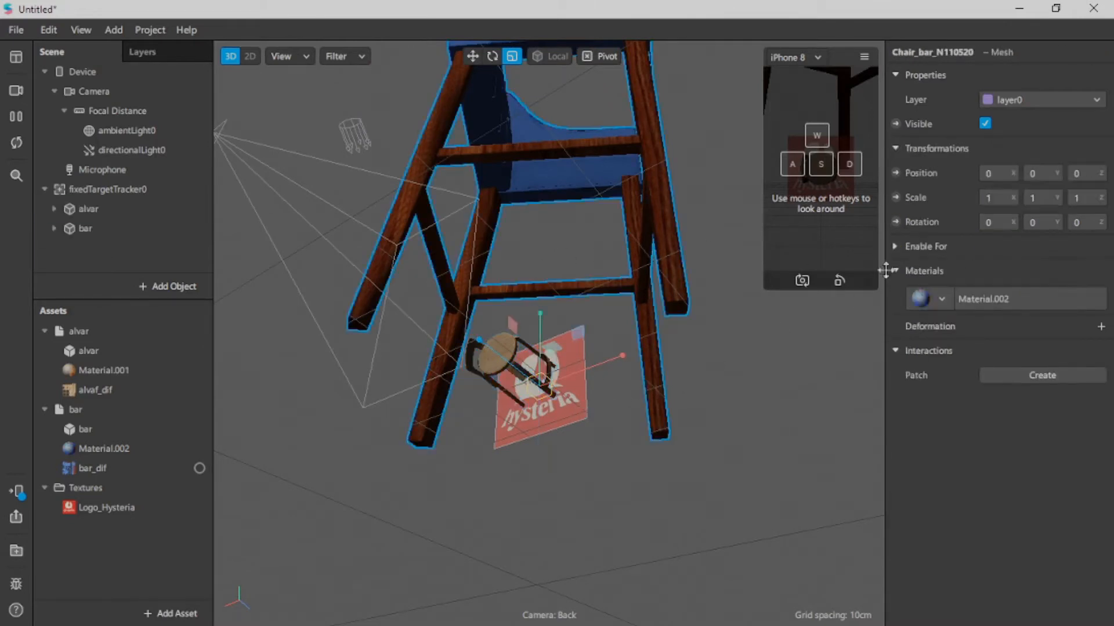
pyautogui.click(995, 197)
pyautogui.write('0.1197')
pyautogui.click(1043, 197)
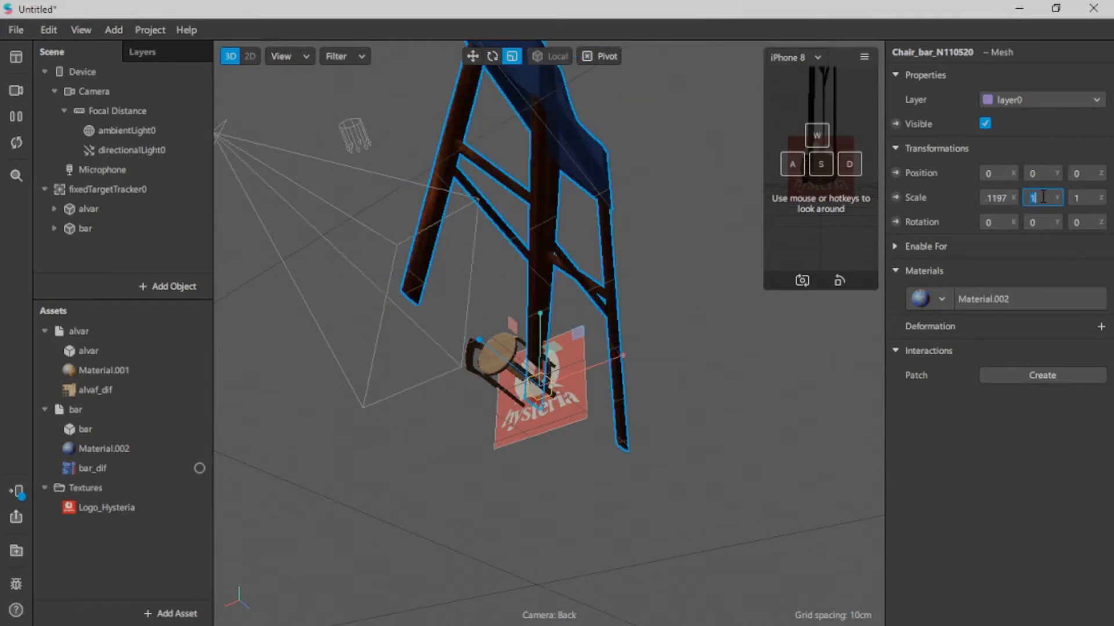
pyautogui.write('0.1197')
pyautogui.click(1085, 197)
pyautogui.write('0.1197')
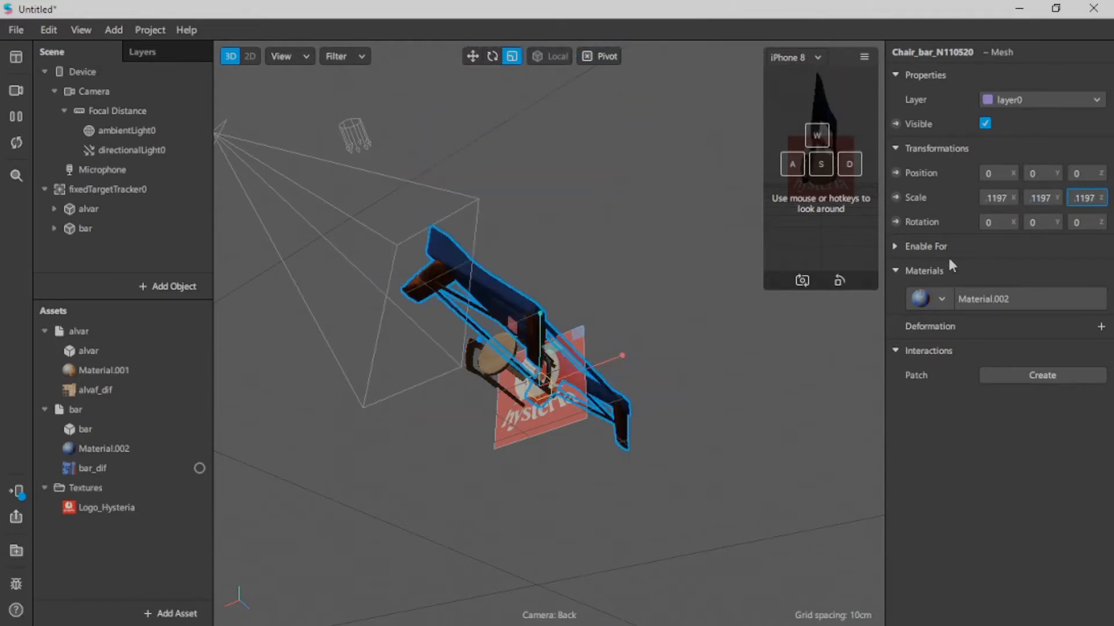
# Step: Set the bar chair mesh's X rotation to 90 degrees and enlarge it uniformly to a scale of about 0.155
pyautogui.click(994, 223)
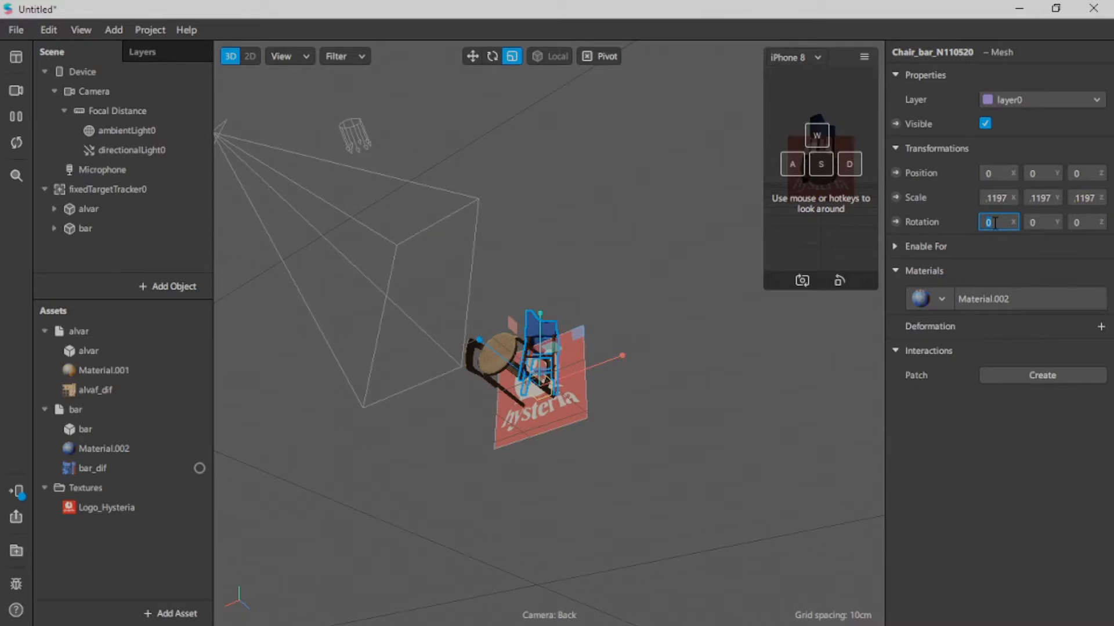
pyautogui.write('90')
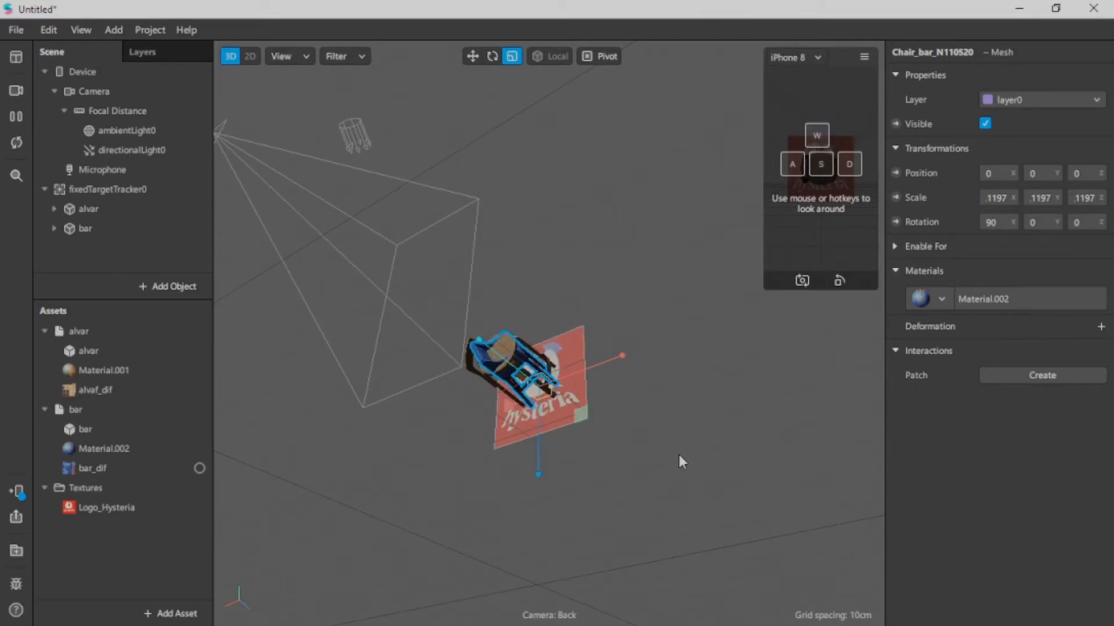
pyautogui.scroll(5, 679, 455)
pyautogui.moveTo(683, 447); pyautogui.dragTo(688, 363)
pyautogui.moveTo(523, 498); pyautogui.dragTo(562, 367)
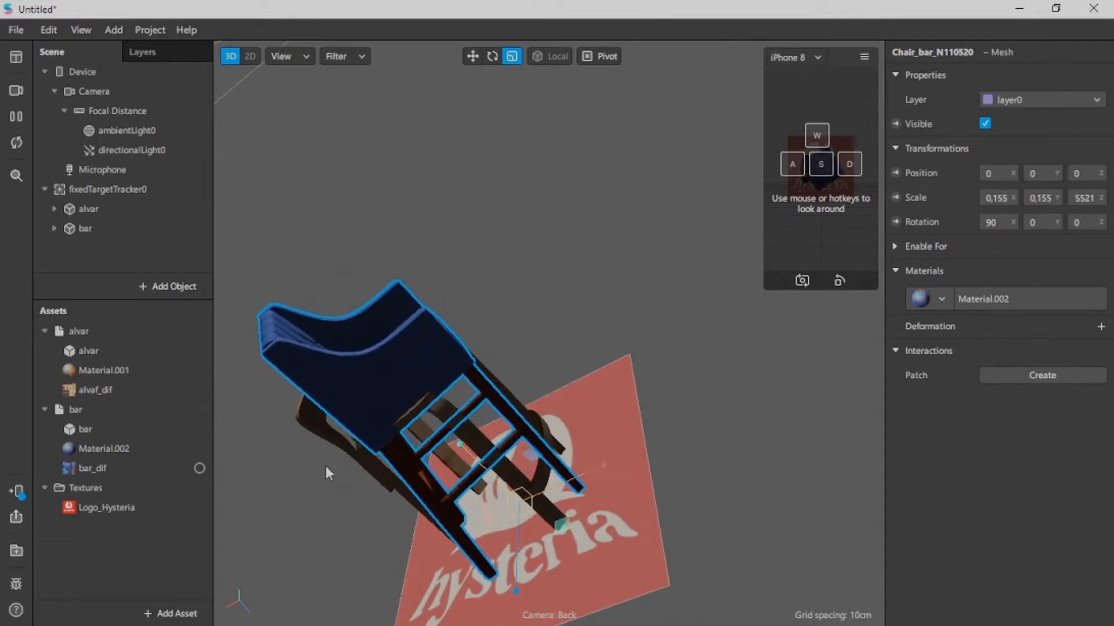
# Step: Hide the bar chair object by turning off its visibility
pyautogui.click(300, 514)
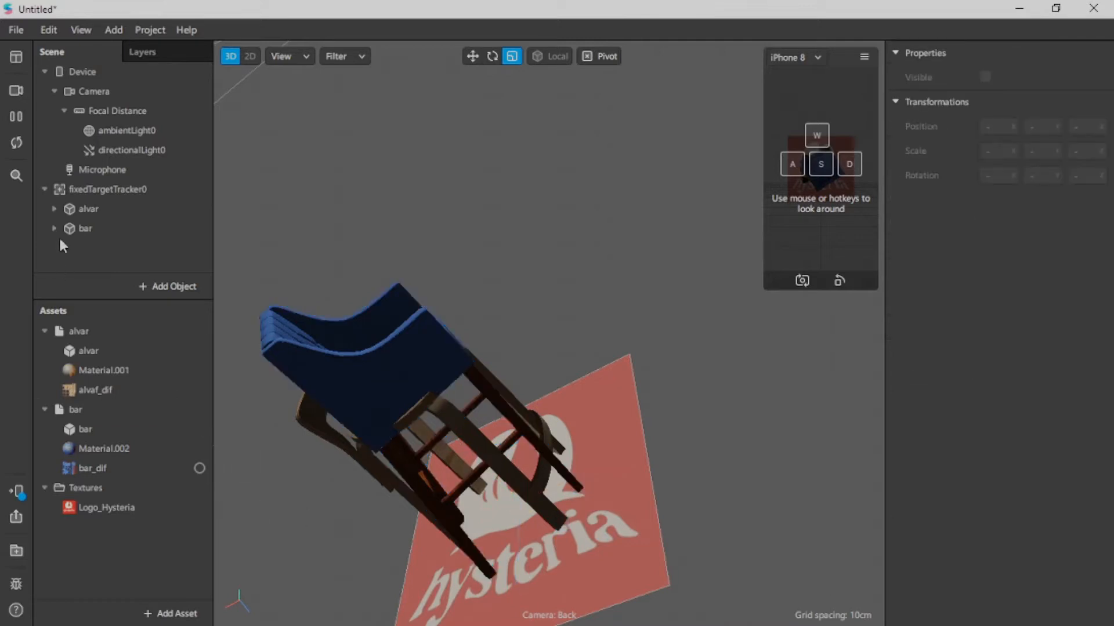
pyautogui.click(100, 227)
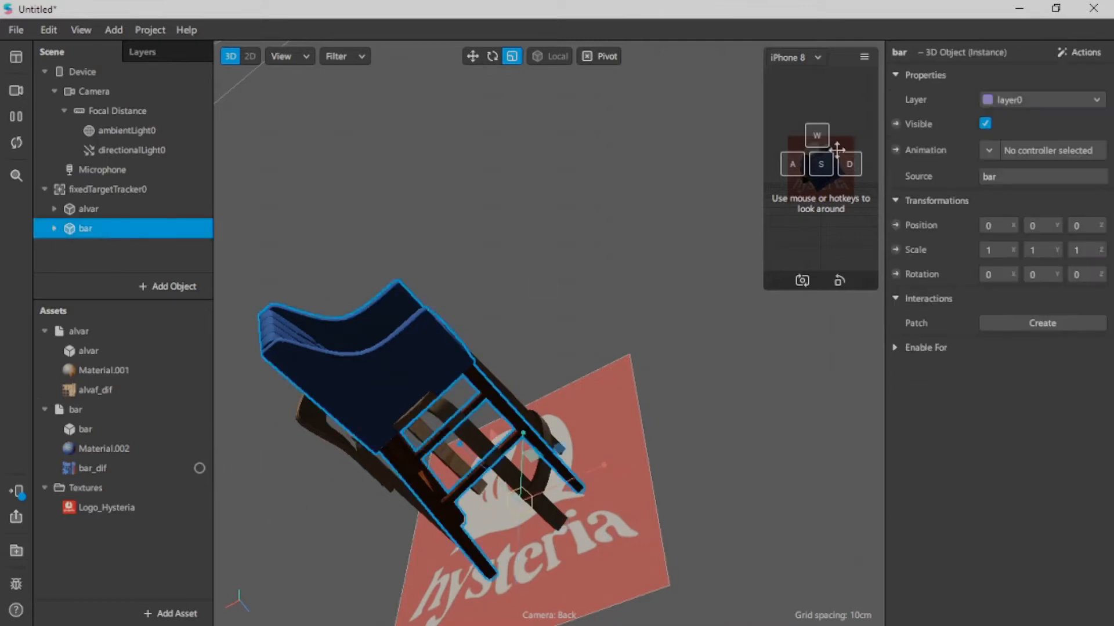
pyautogui.click(984, 123)
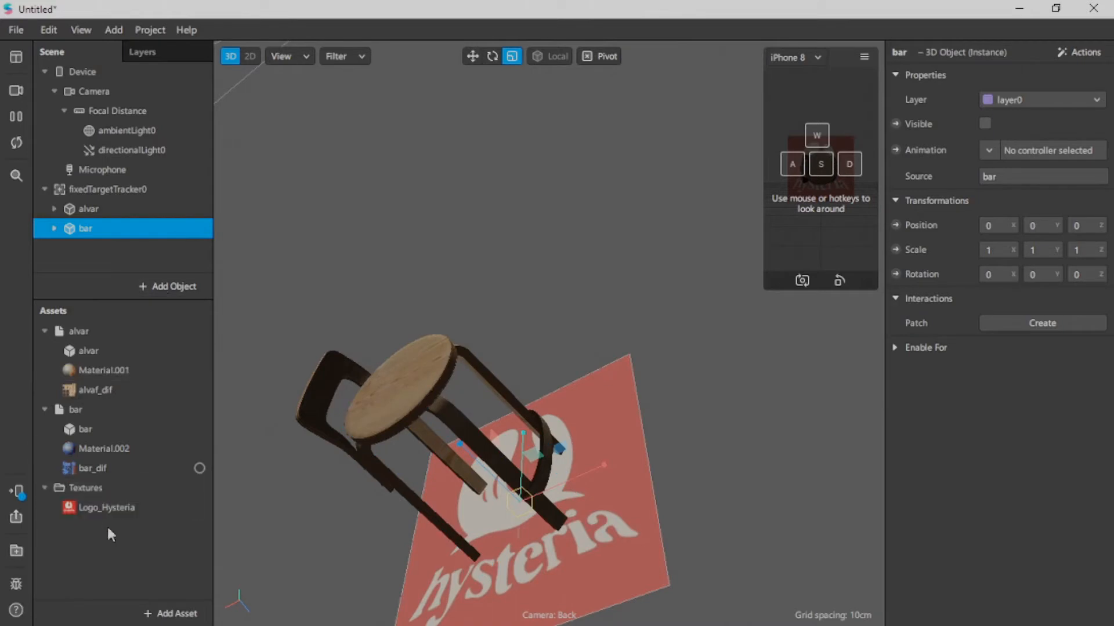
# Step: Import lema.obj from the 3d Katalog Assets folder and place the lema chair under fixedTargetTracker0
pyautogui.click(168, 613)
pyautogui.click(223, 369)
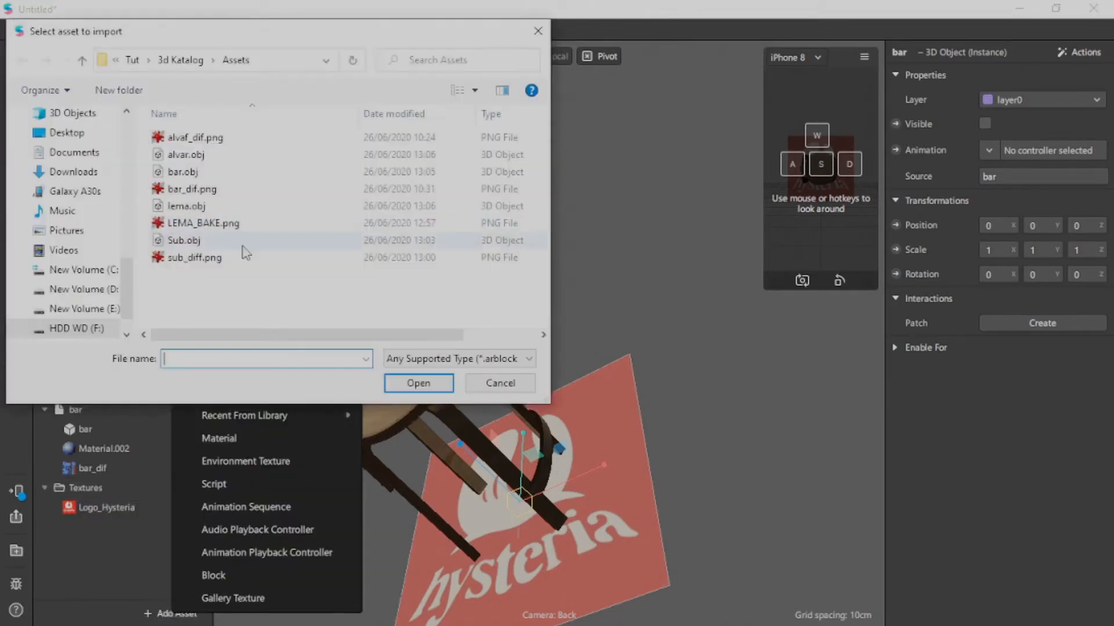
pyautogui.doubleClick(248, 210)
pyautogui.moveTo(79, 488); pyautogui.dragTo(147, 188)
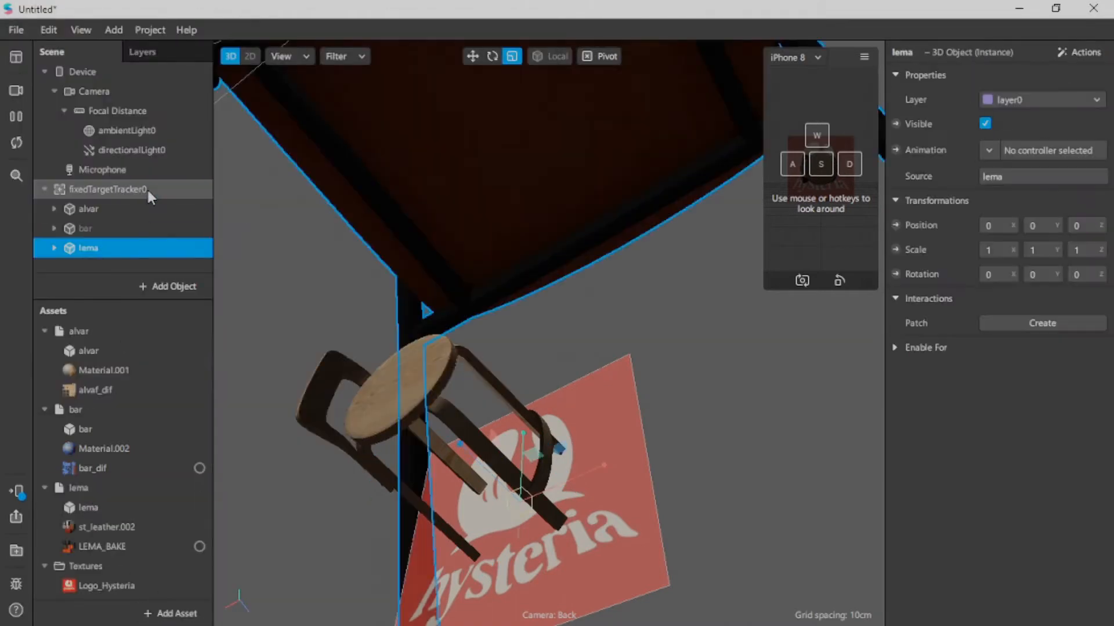
# Step: Set the lema chair's X, Y and Z scale to 0.1197
pyautogui.click(993, 250)
pyautogui.hotkey('ctrl', 'v')
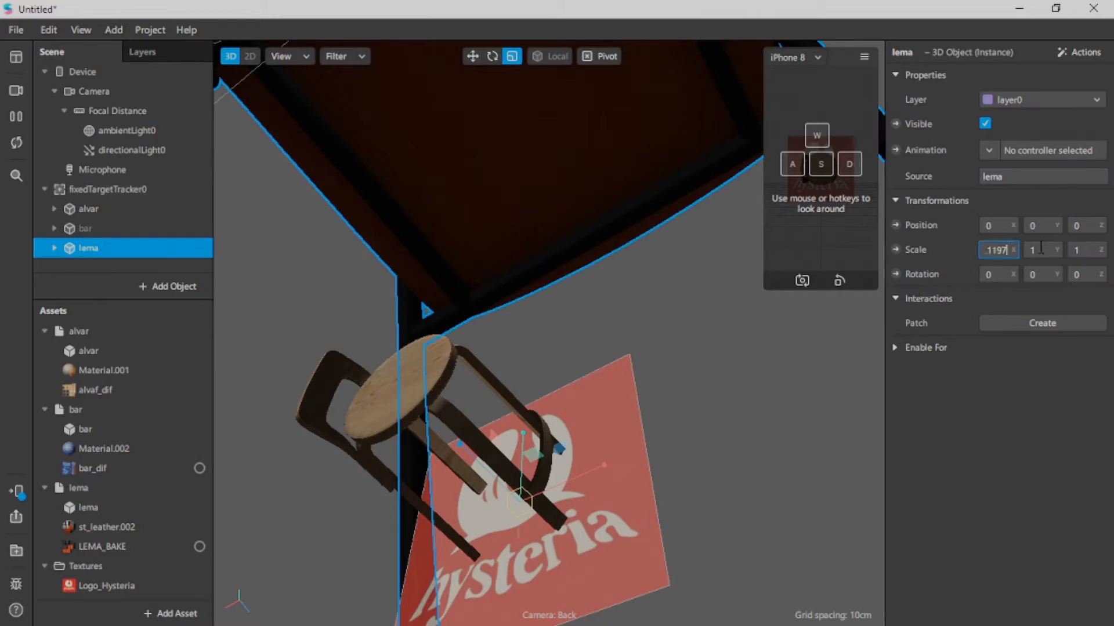
pyautogui.click(1041, 250)
pyautogui.write('.1197')
pyautogui.click(1076, 250)
pyautogui.write('.1197')
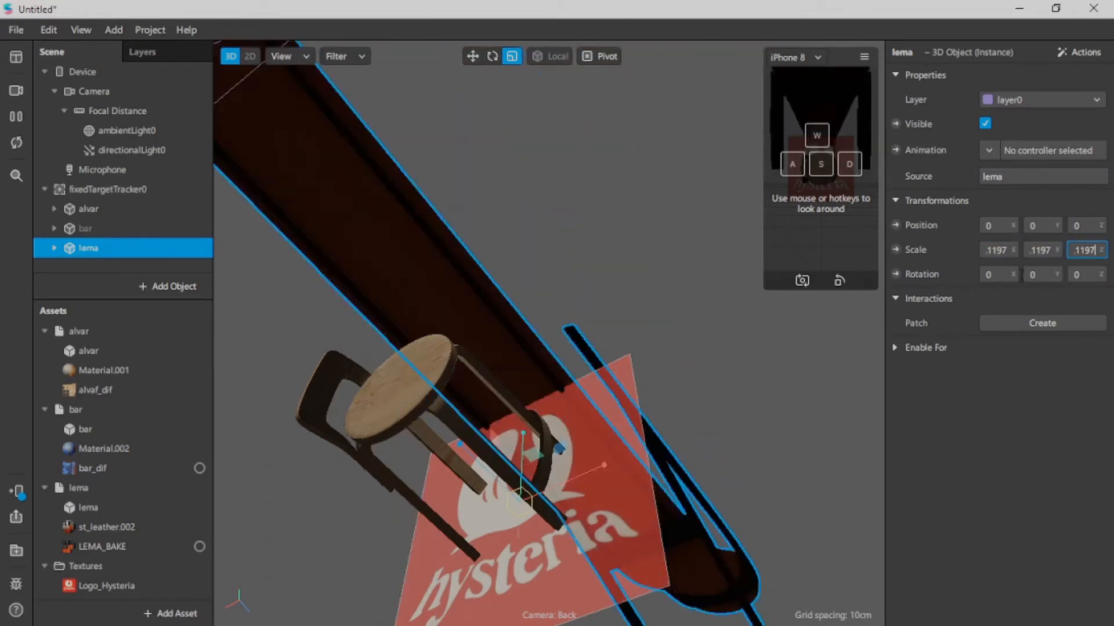
# Step: Set the lema chair's X rotation to 90 degrees and turn off its visibility
pyautogui.click(1003, 275)
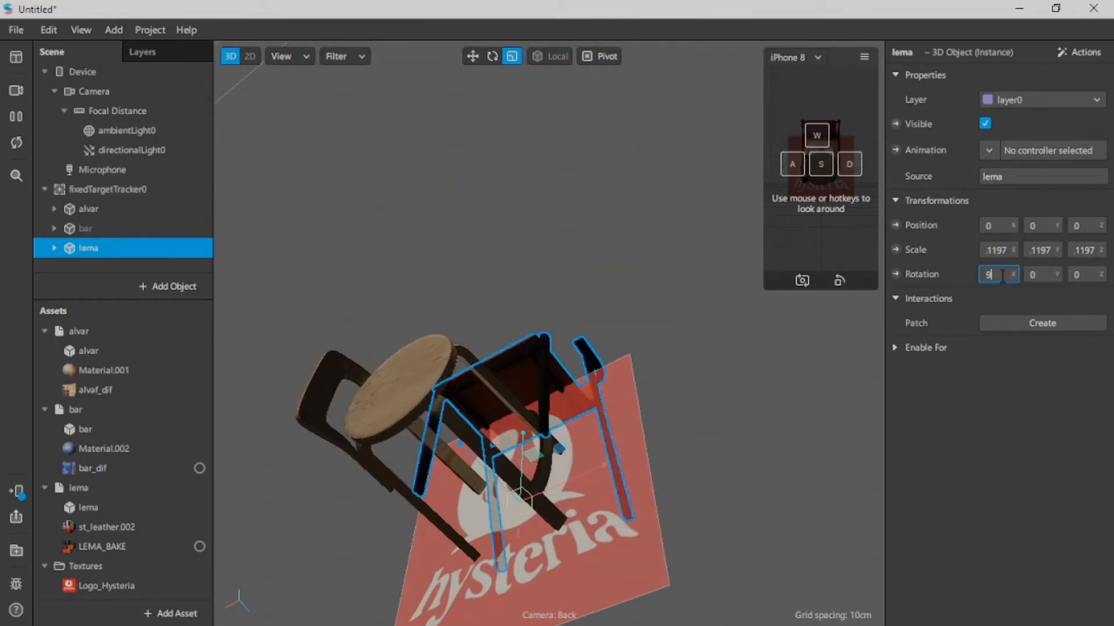
pyautogui.write('90')
pyautogui.press('Return')
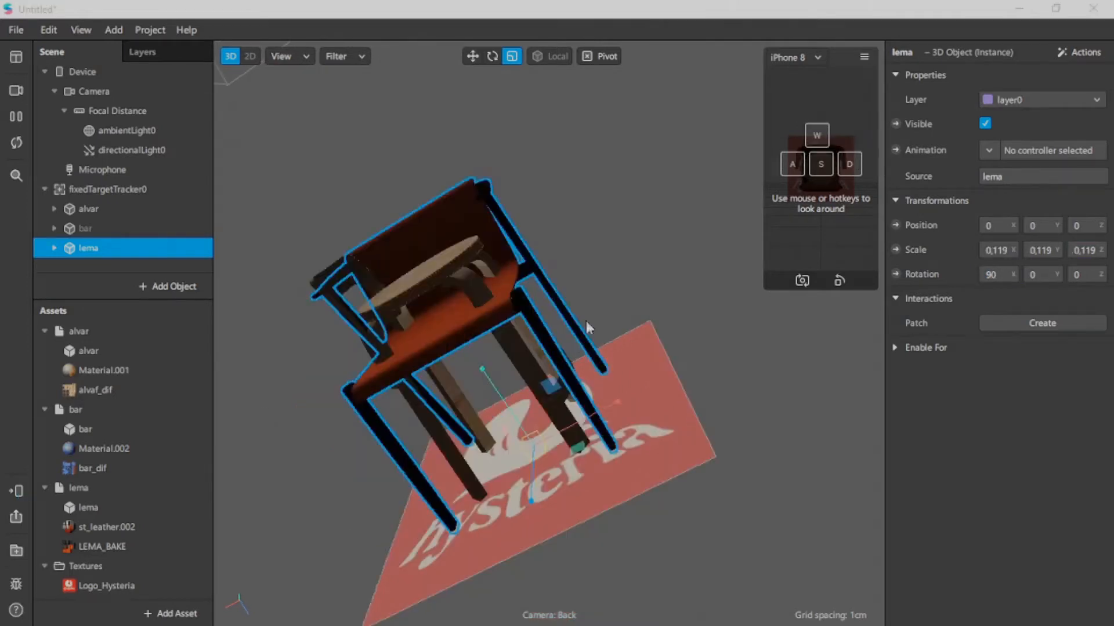
pyautogui.click(984, 124)
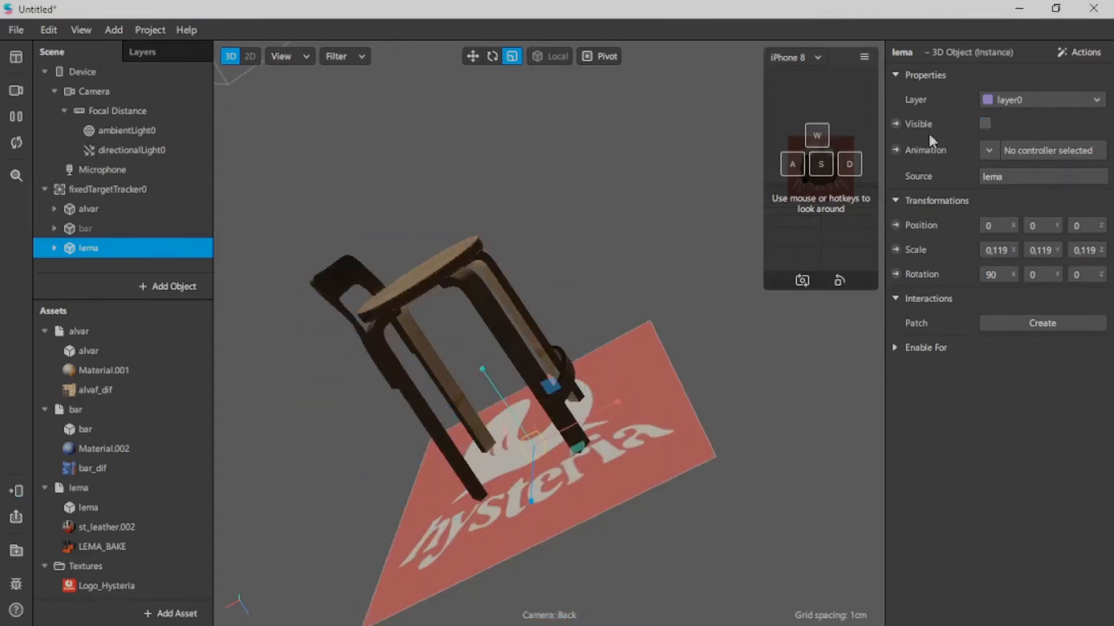
# Step: Import Sub.obj from the 3d Katalog Assets folder and place the Sub chair under fixedTargetTracker0
pyautogui.click(159, 613)
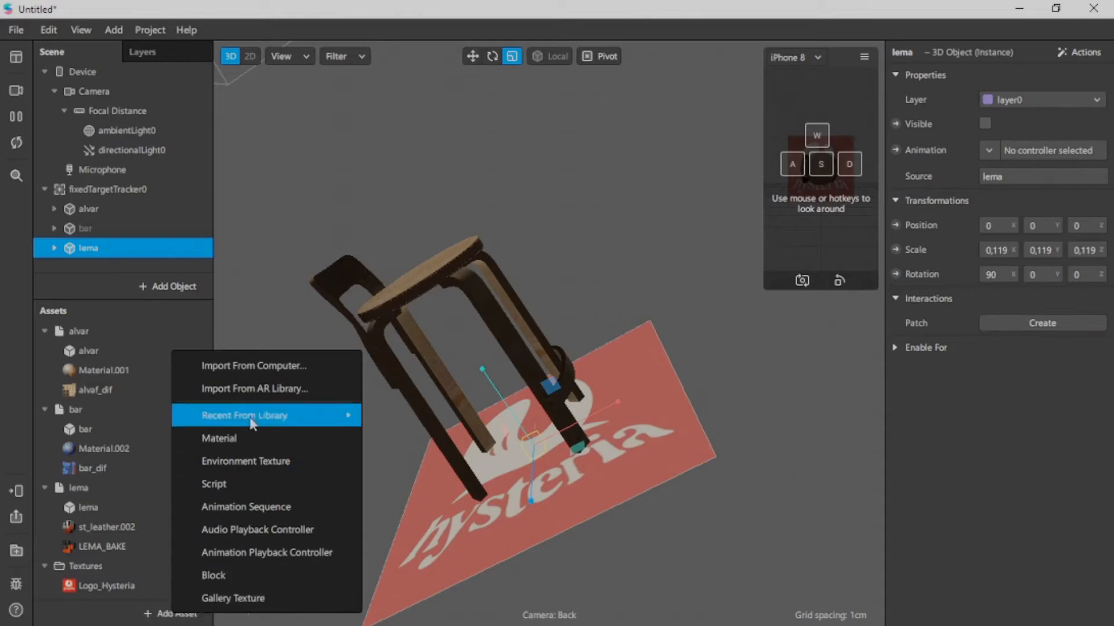
pyautogui.click(254, 365)
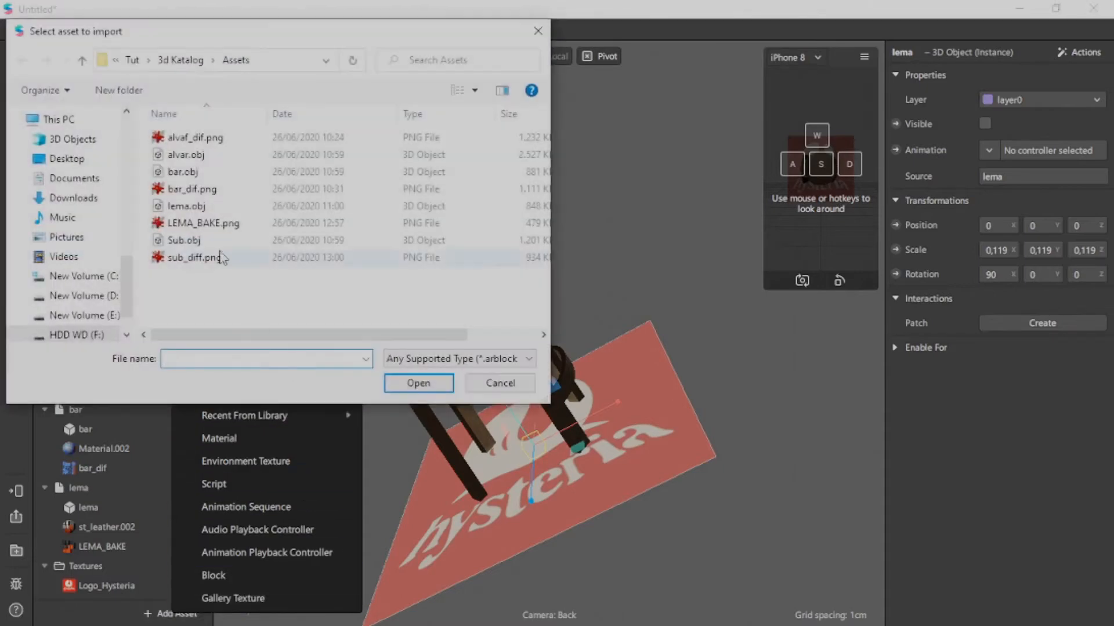
pyautogui.doubleClick(192, 241)
pyautogui.moveTo(106, 563); pyautogui.dragTo(142, 188)
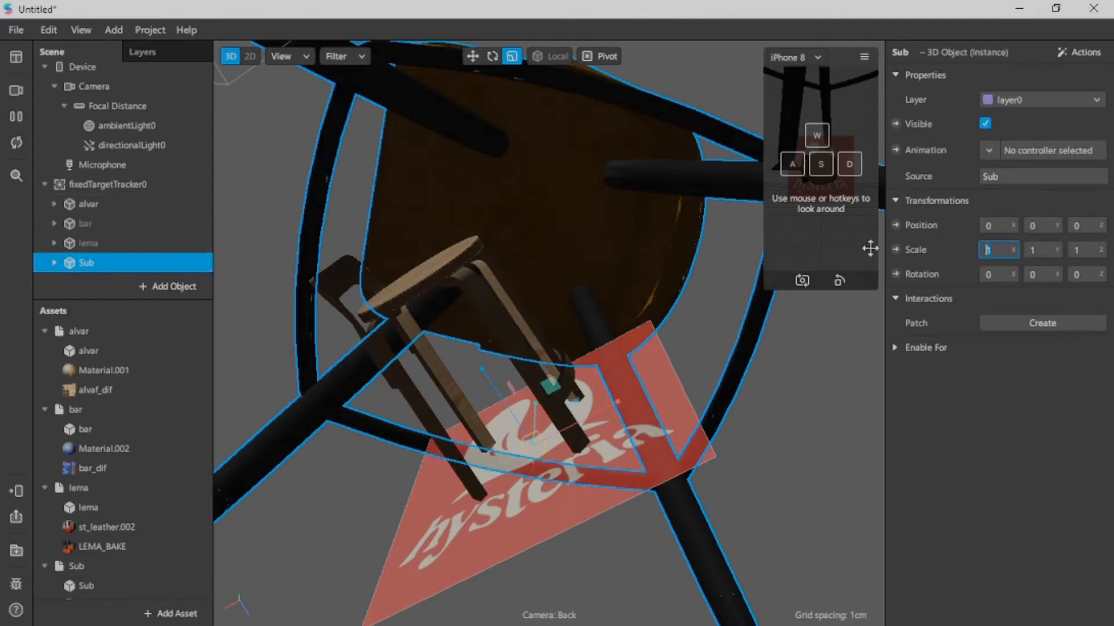
# Step: Set the Sub chair's X, Y and Z scale to 0.1197 and its X rotation to 90 degrees
pyautogui.write('.1197')
pyautogui.click(1044, 250)
pyautogui.write('.1197')
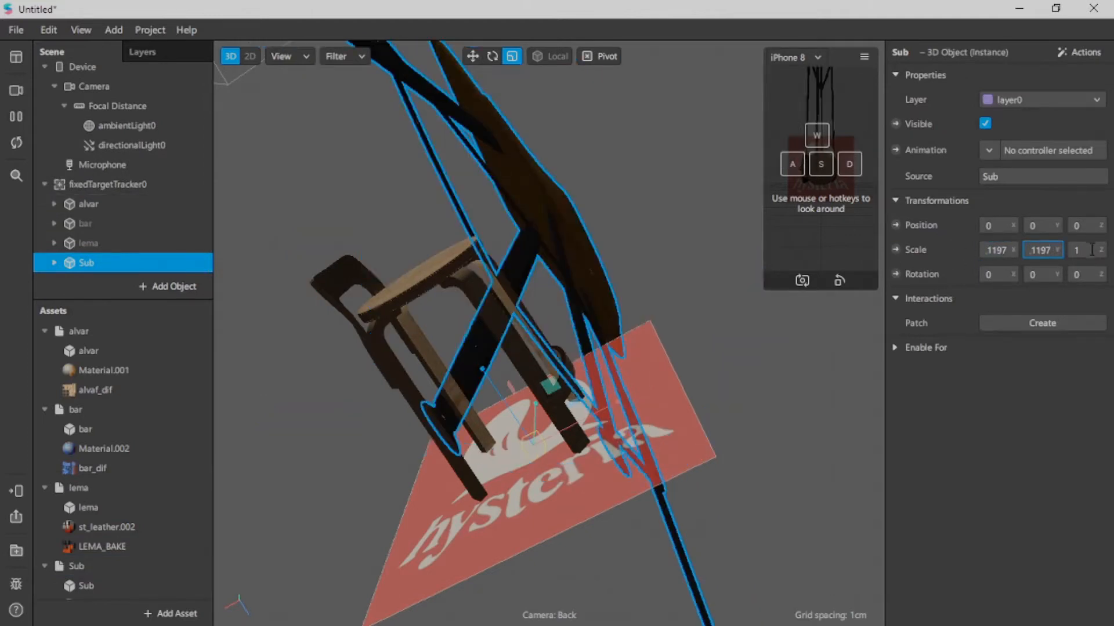
pyautogui.click(1092, 250)
pyautogui.hotkey('ctrl', 'v')
pyautogui.press('Tab')
pyautogui.write('90')
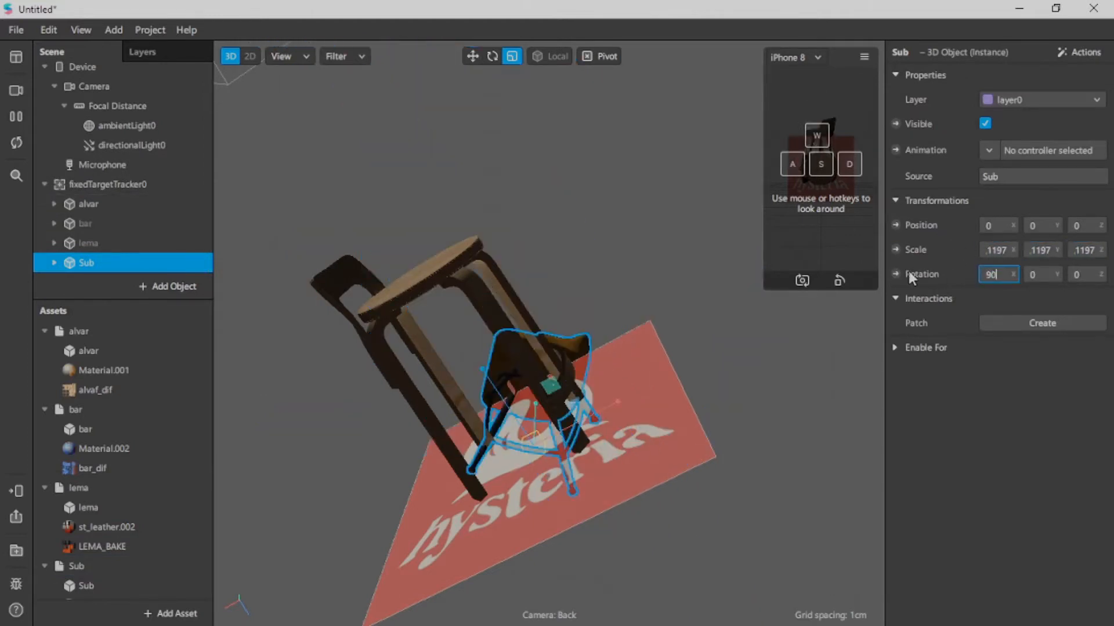
pyautogui.press('Return')
# Step: Enlarge the Sub chair uniformly to a scale of about 0.133 and turn off its visibility
pyautogui.moveTo(535, 446); pyautogui.dragTo(371, 405)
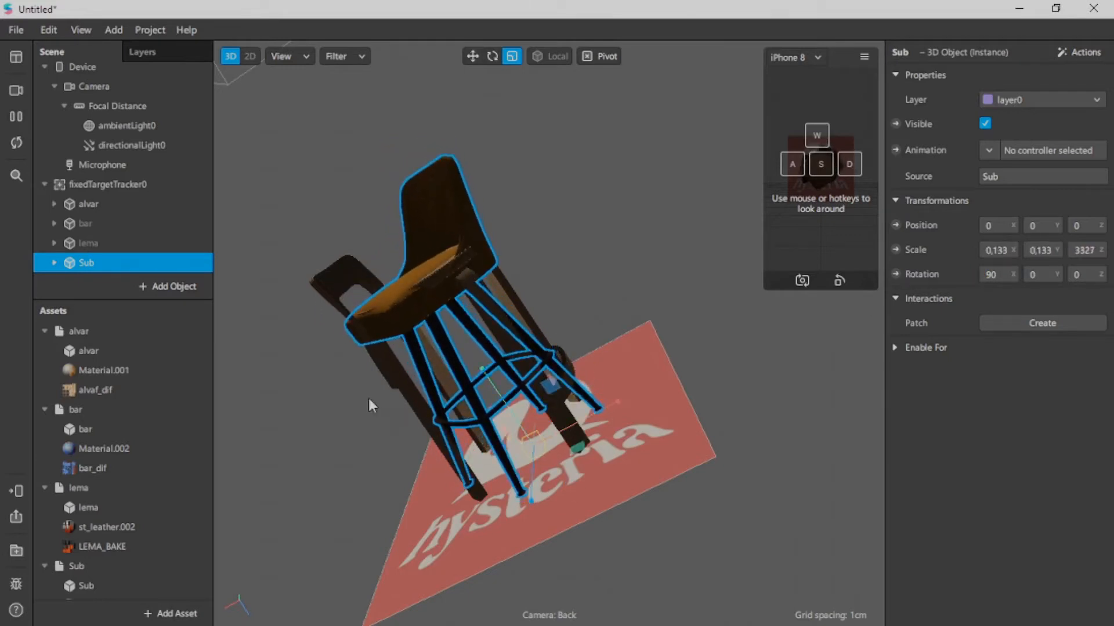
pyautogui.click(986, 124)
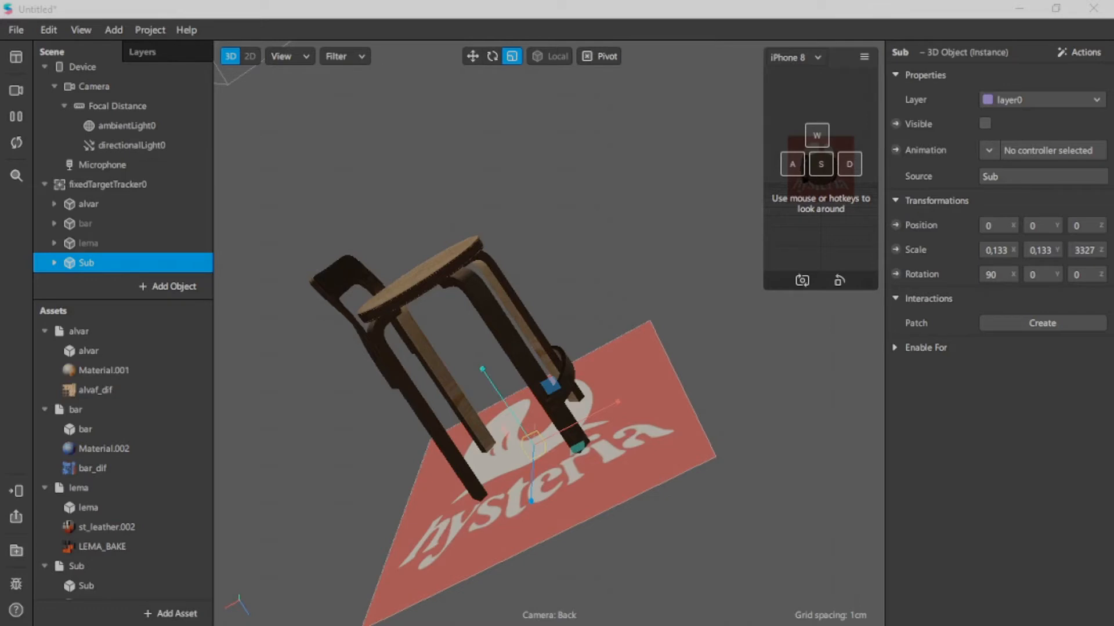
# Step: Show the Patch Editor below the scene
pyautogui.click(86, 30)
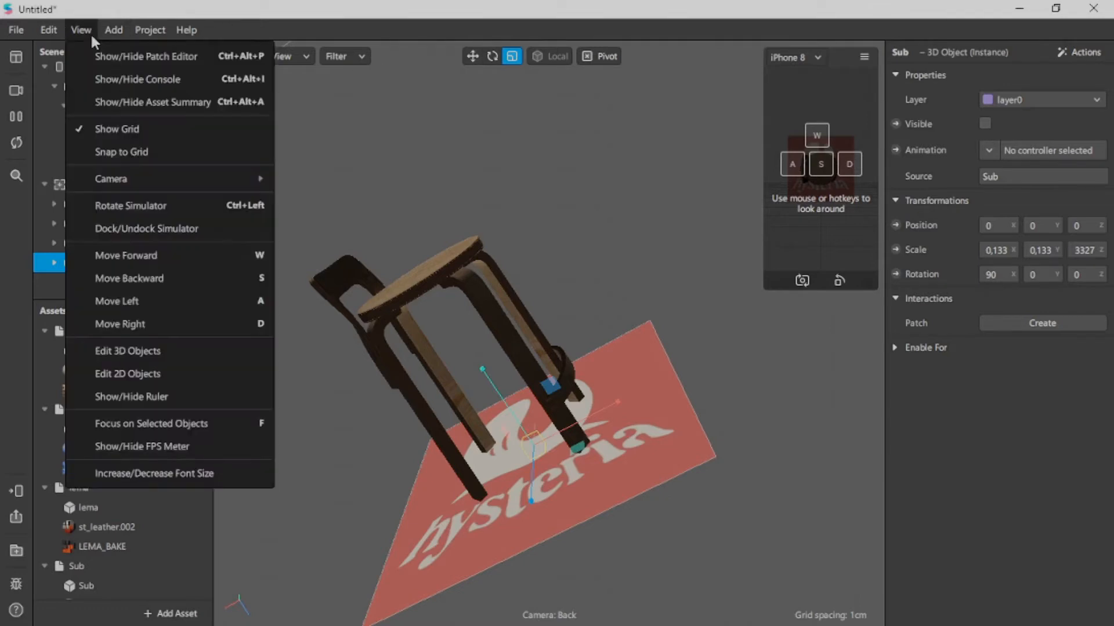
pyautogui.click(102, 57)
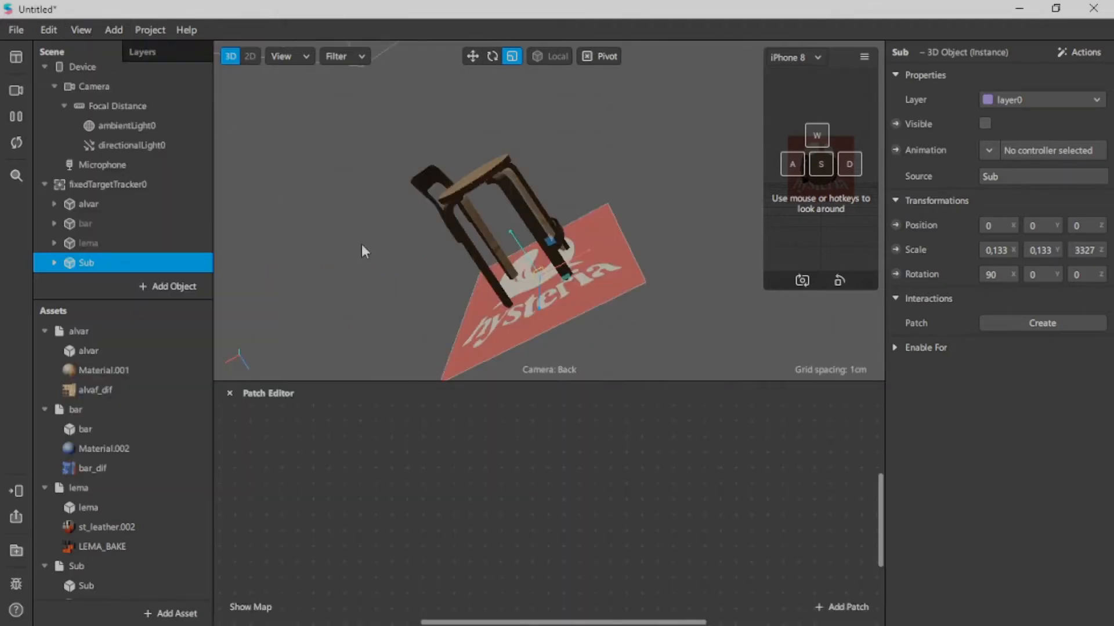
pyautogui.moveTo(360, 248); pyautogui.dragTo(400, 250, button='right')
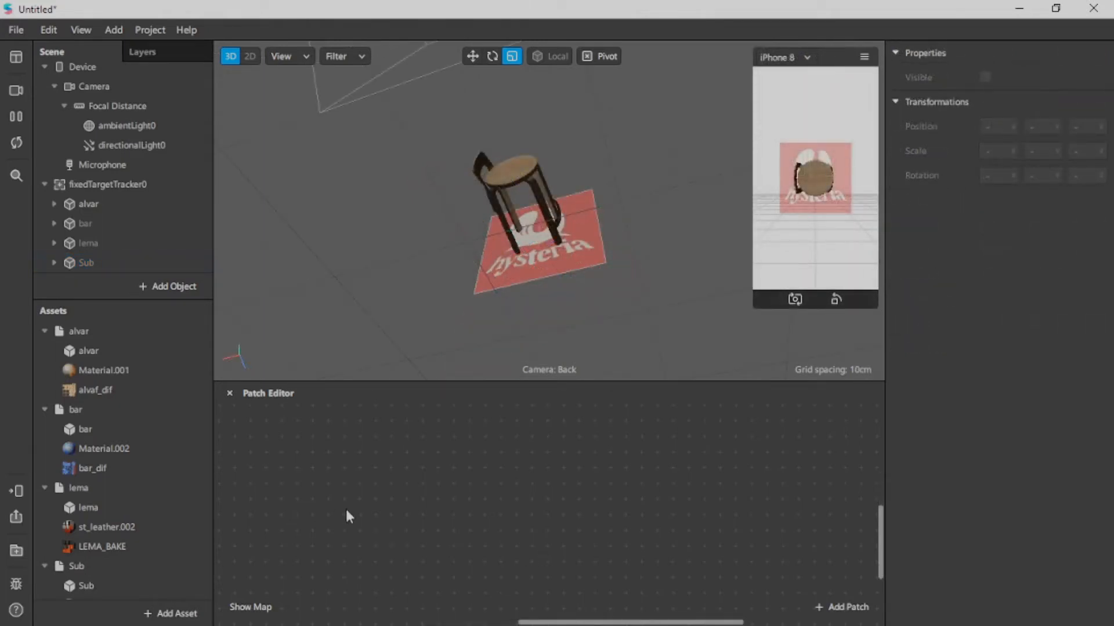
# Step: Add a Screen Tap interaction patch to the empty patch graph and position it with free space beside it
pyautogui.doubleClick(317, 497)
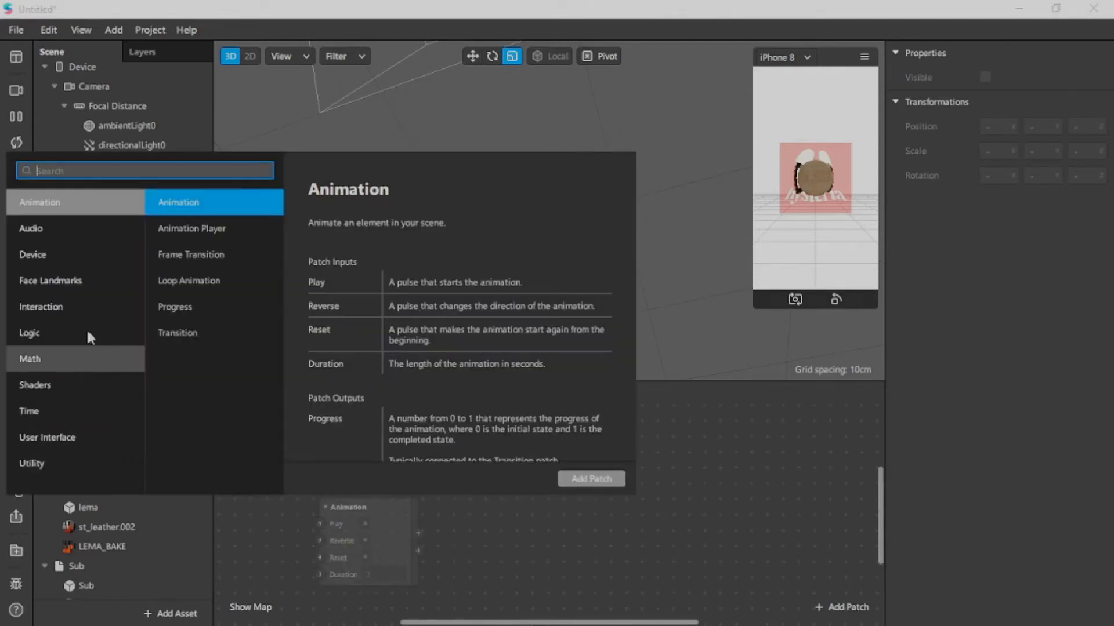
pyautogui.click(86, 302)
pyautogui.scroll(-3, 221, 400)
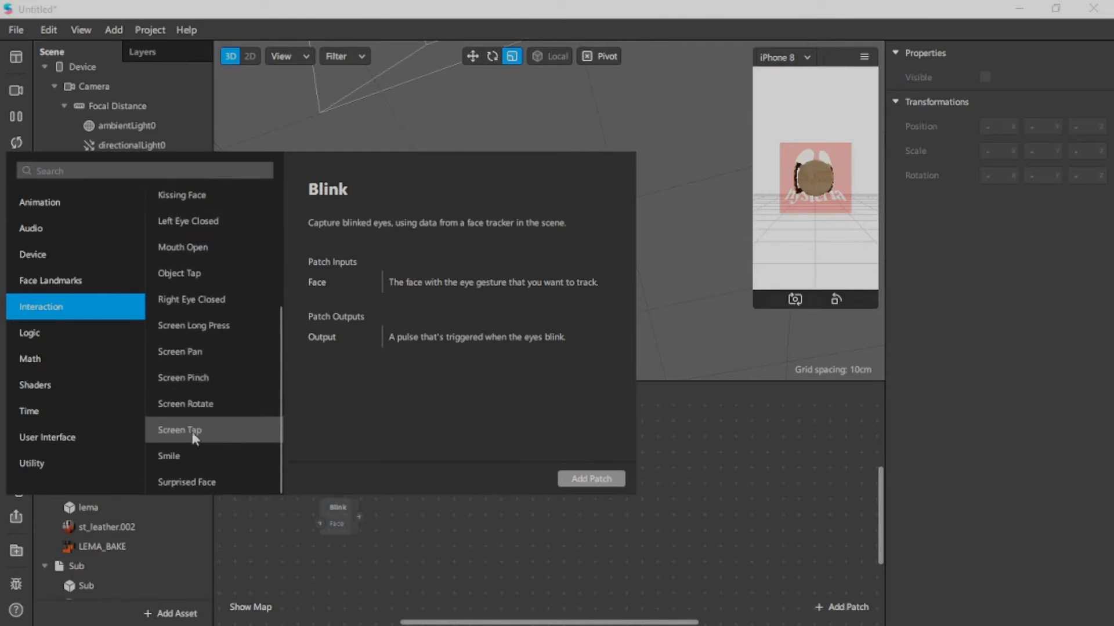
pyautogui.click(177, 432)
pyautogui.click(592, 479)
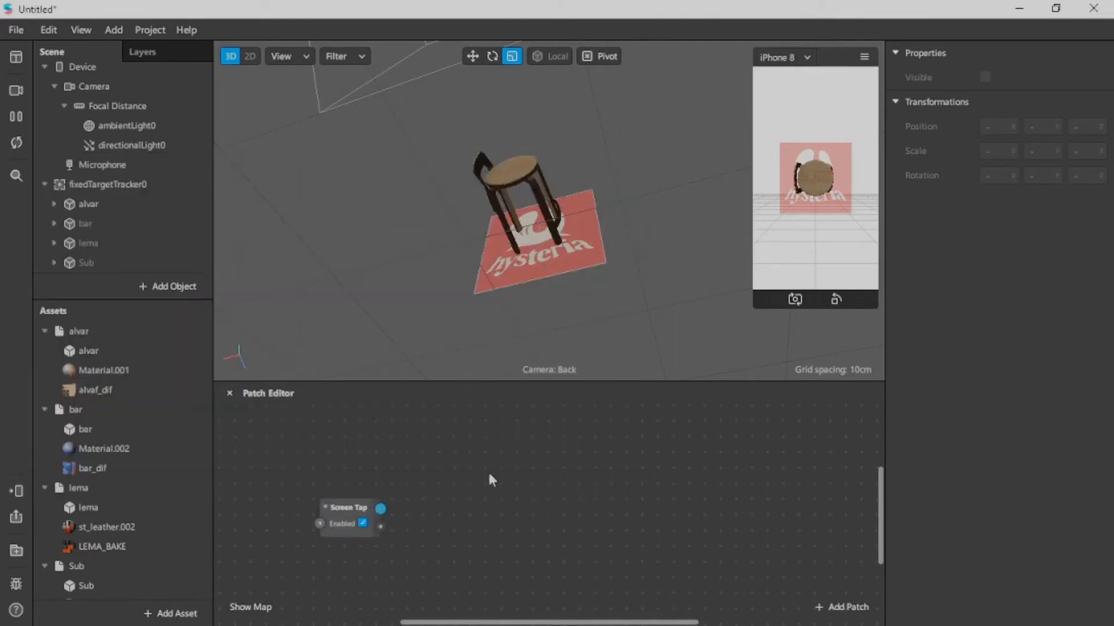
pyautogui.moveTo(353, 507); pyautogui.dragTo(360, 461)
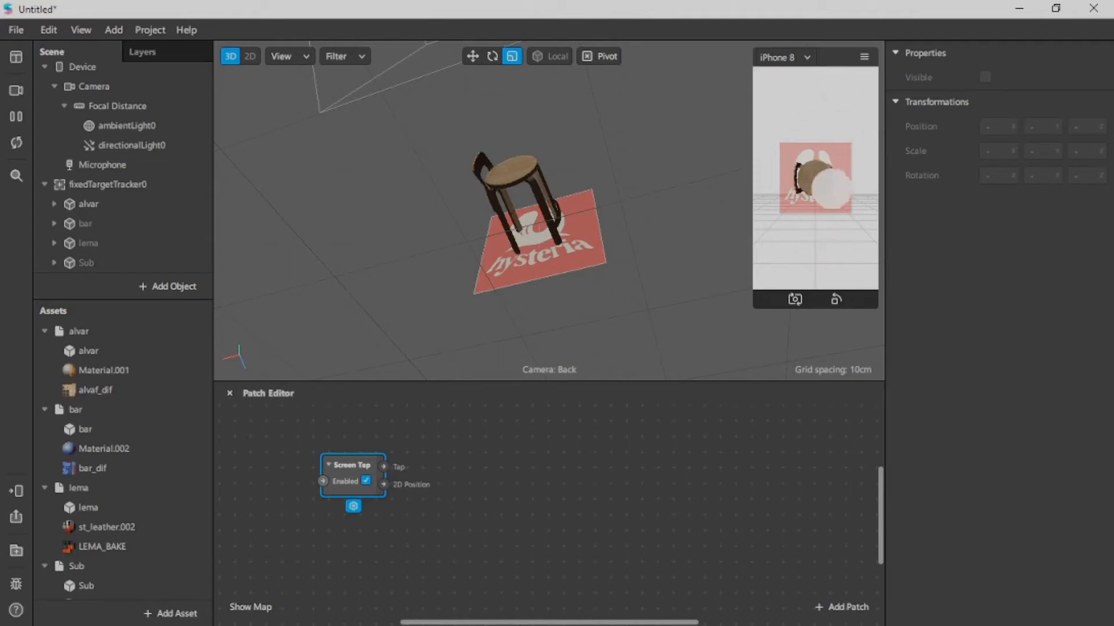
# Step: Choose Simulate Touch for the phone simulator and test taps at different spots on its screen
pyautogui.click(864, 56)
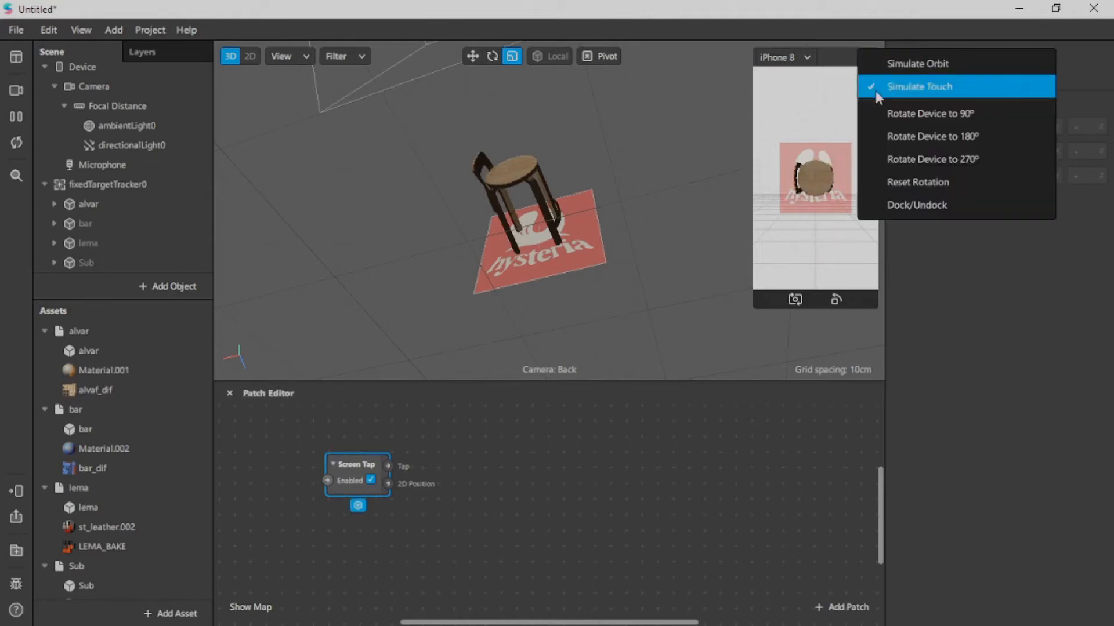
pyautogui.click(877, 92)
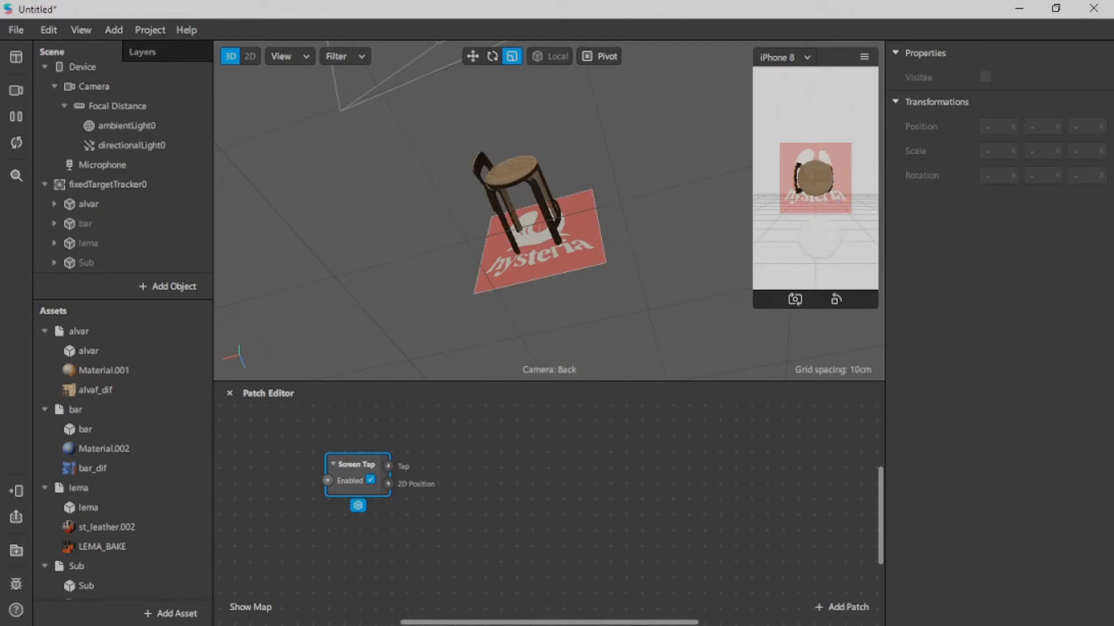
pyautogui.click(815, 235)
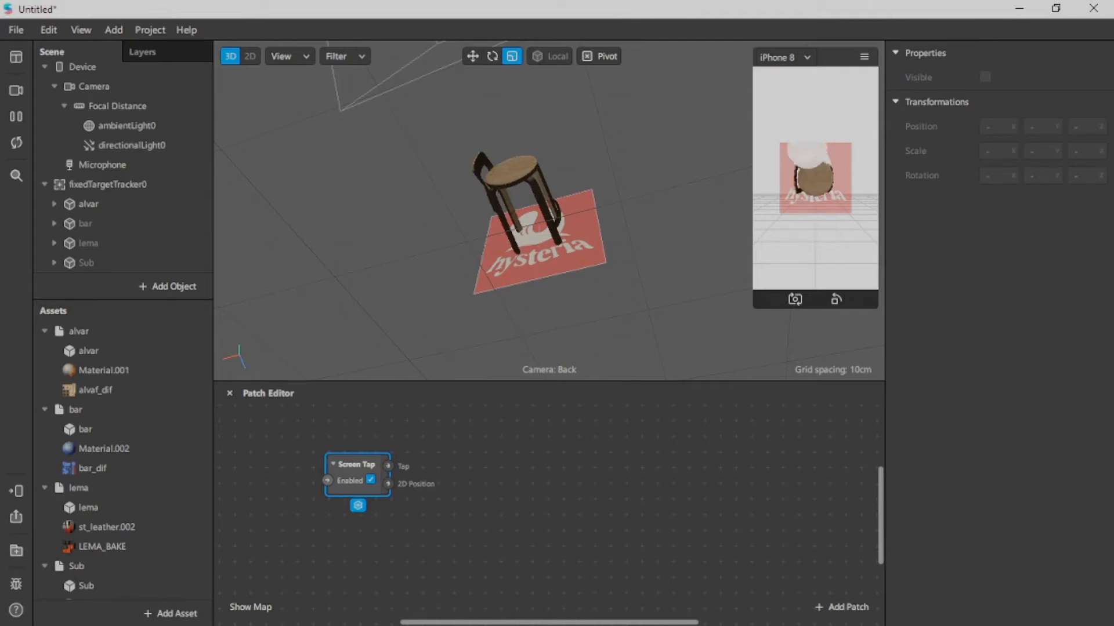
pyautogui.click(802, 115)
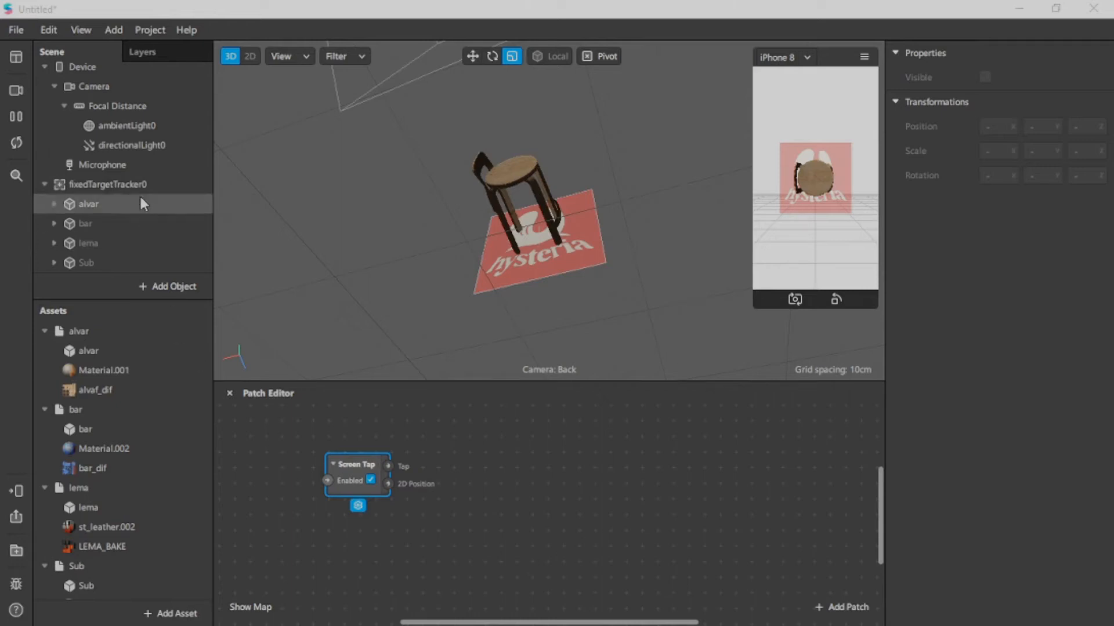
# Step: Add a Counter patch and place it beside the Screen Tap patch
pyautogui.click(542, 541)
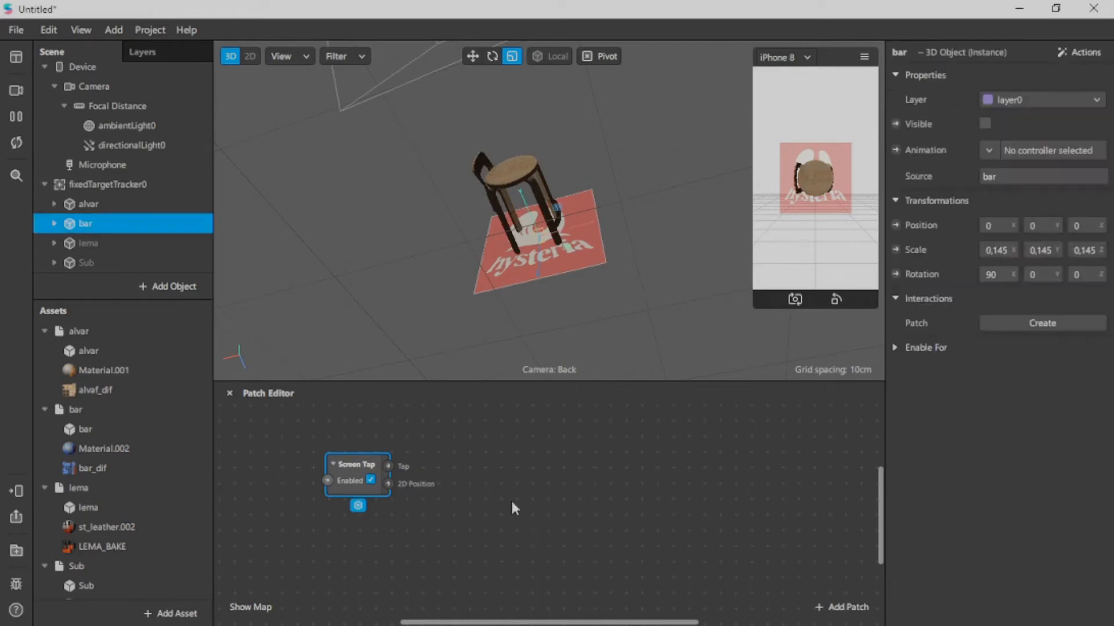
pyautogui.rightClick(444, 478)
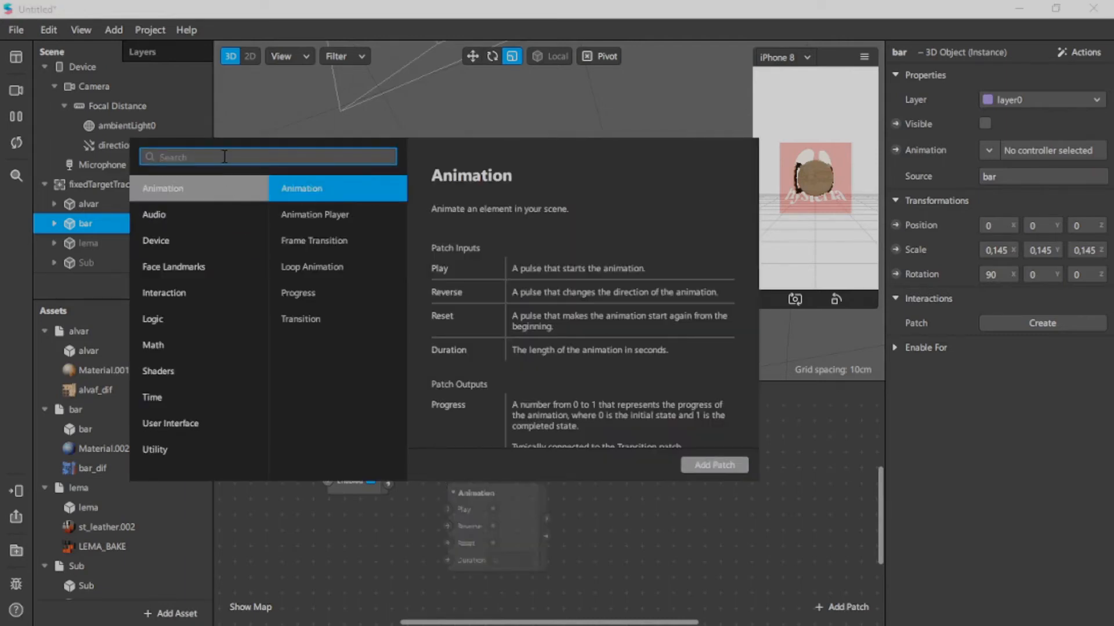
pyautogui.write('cou')
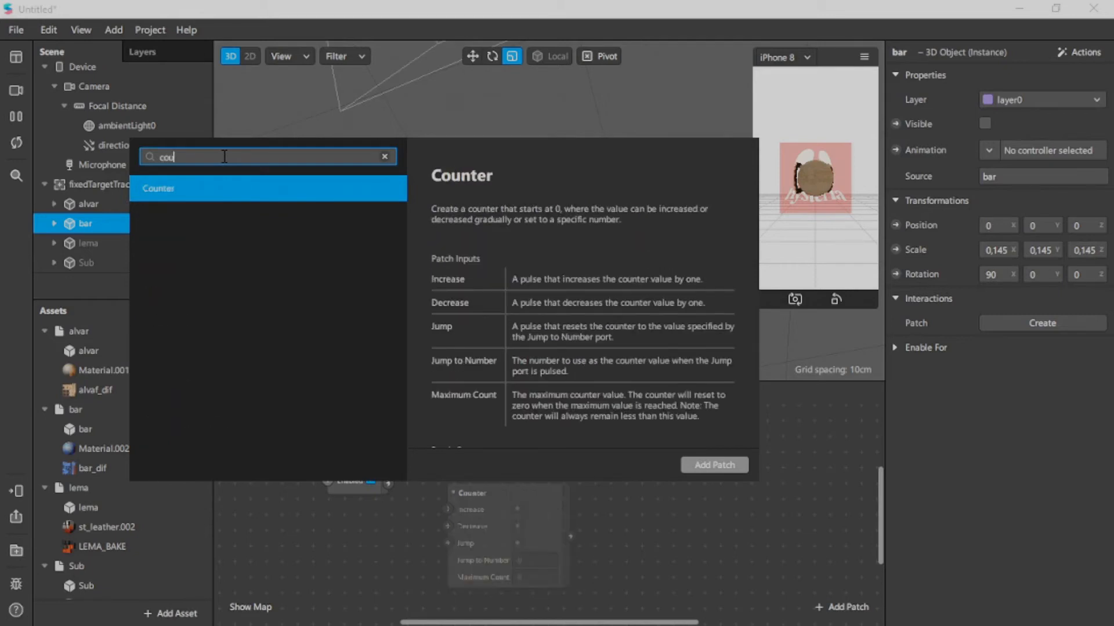
pyautogui.write('nt')
pyautogui.click(225, 199)
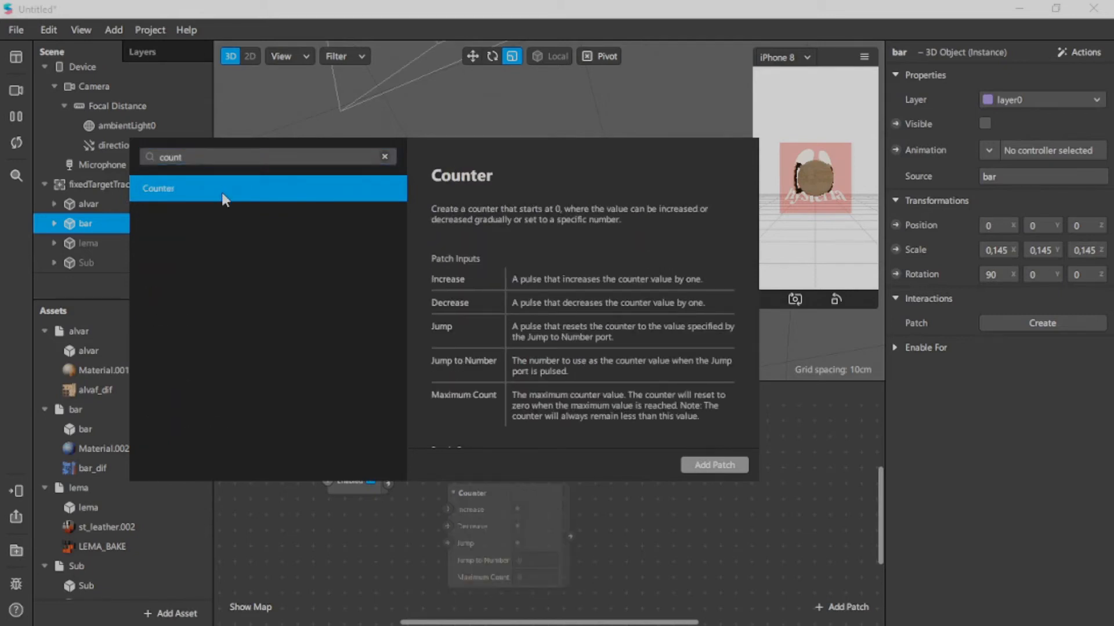
pyautogui.click(714, 463)
pyautogui.moveTo(545, 484); pyautogui.dragTo(550, 439)
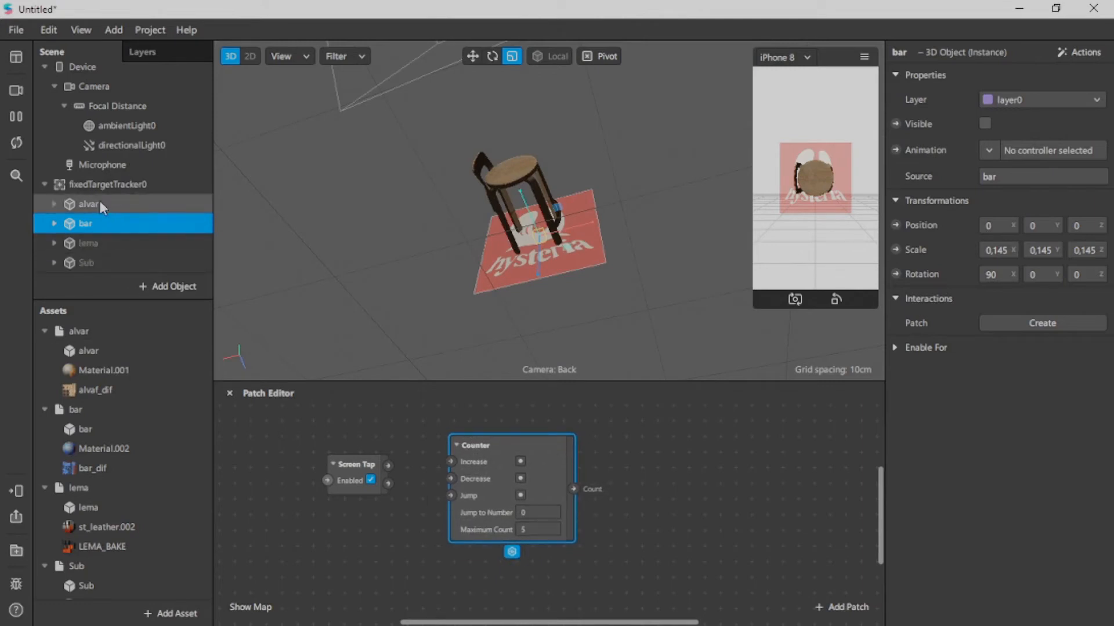
# Step: Set the Counter's Maximum Count to 4 and connect Screen Tap's Tap output to the Counter's Increase input
pyautogui.click(492, 530)
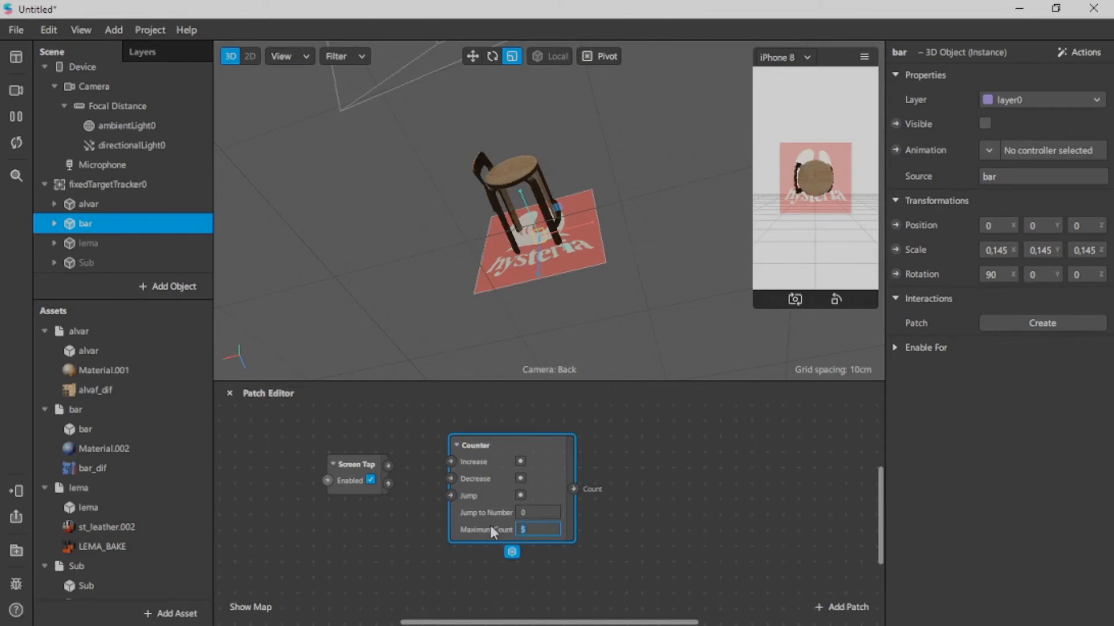
pyautogui.write('4')
pyautogui.press('Return')
pyautogui.click(363, 468)
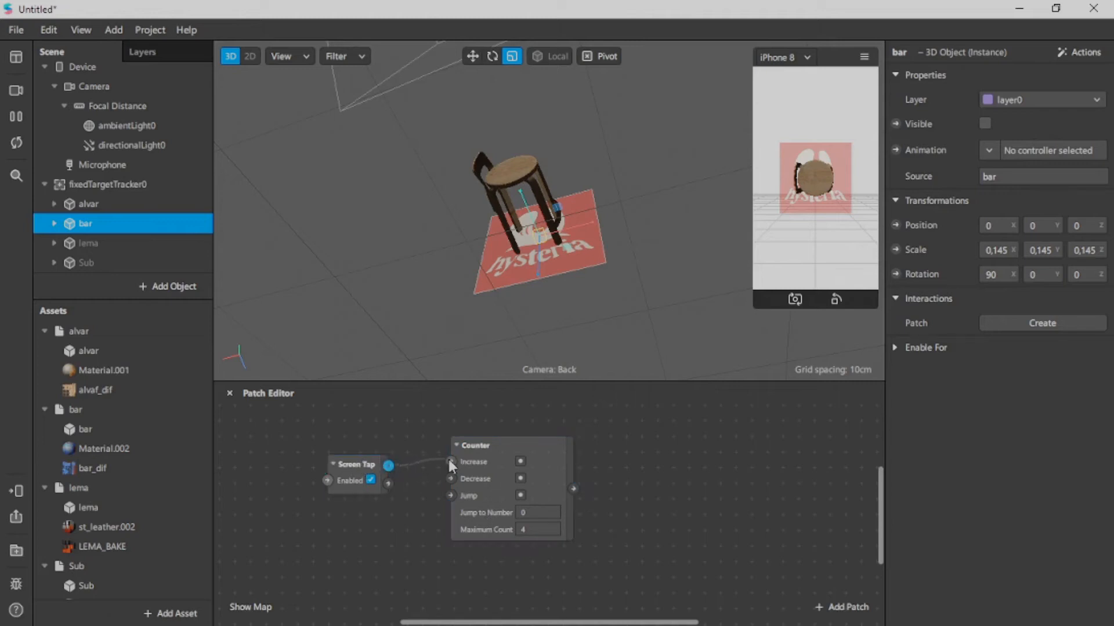
pyautogui.moveTo(553, 453); pyautogui.dragTo(558, 446)
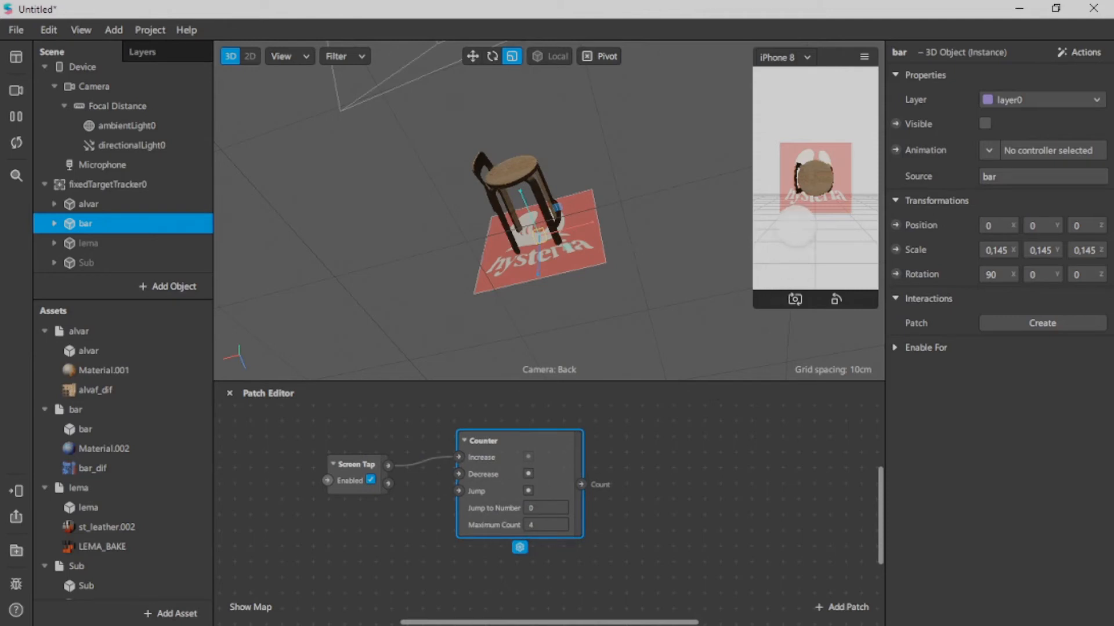
# Step: Inspect the Counter's Count output while testing screen taps in the simulator
pyautogui.click(582, 483)
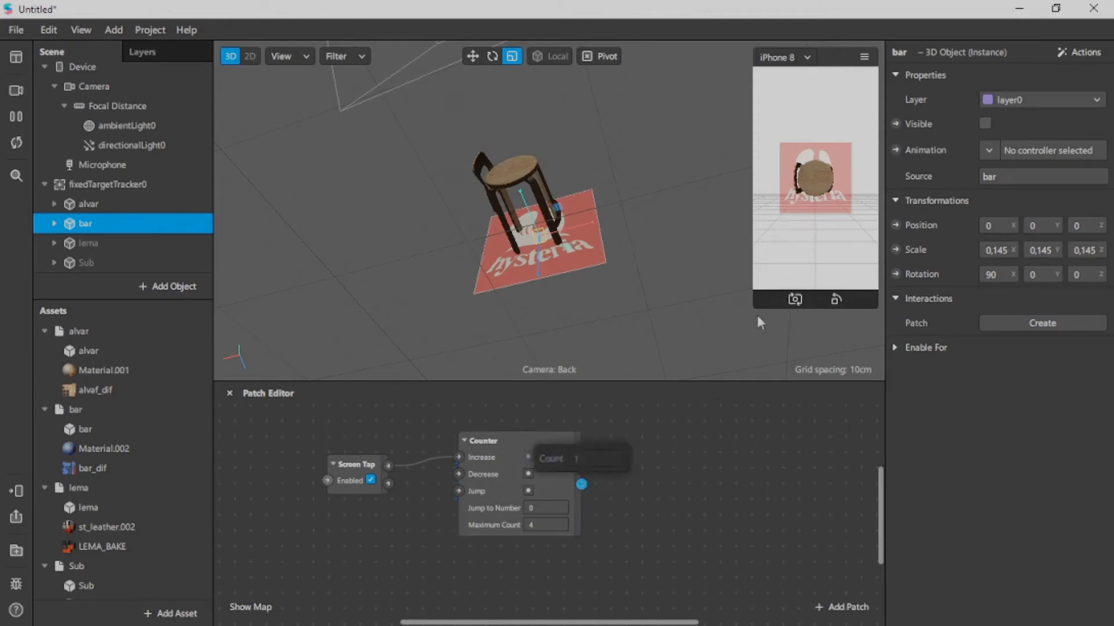
pyautogui.moveTo(585, 480)
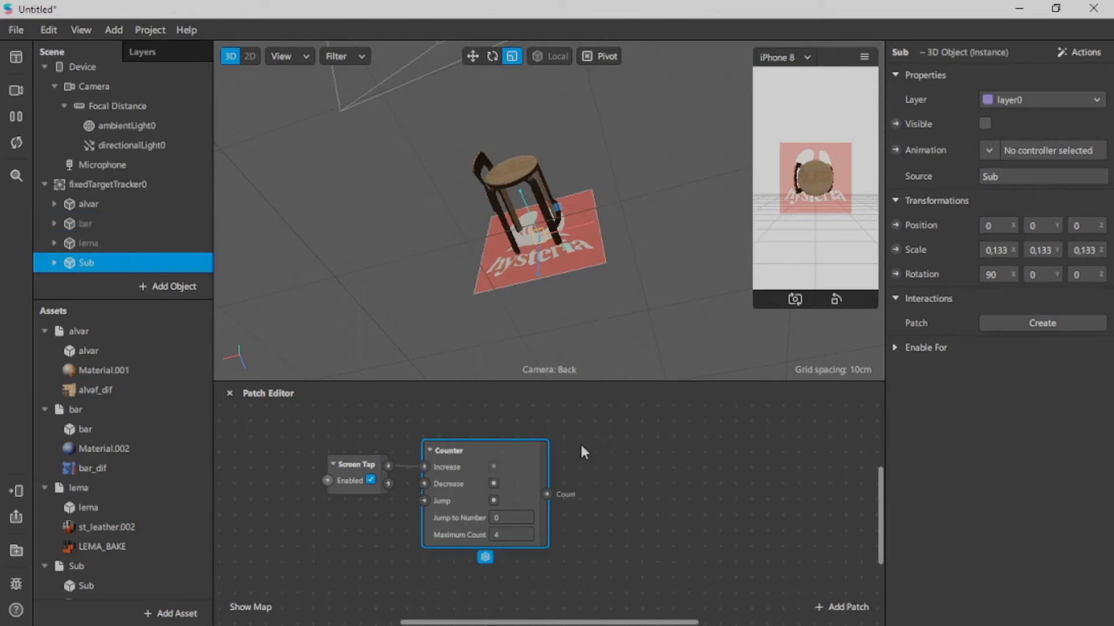
# Step: Add an Option Sender patch and place it beside the Counter patch
pyautogui.click(581, 446)
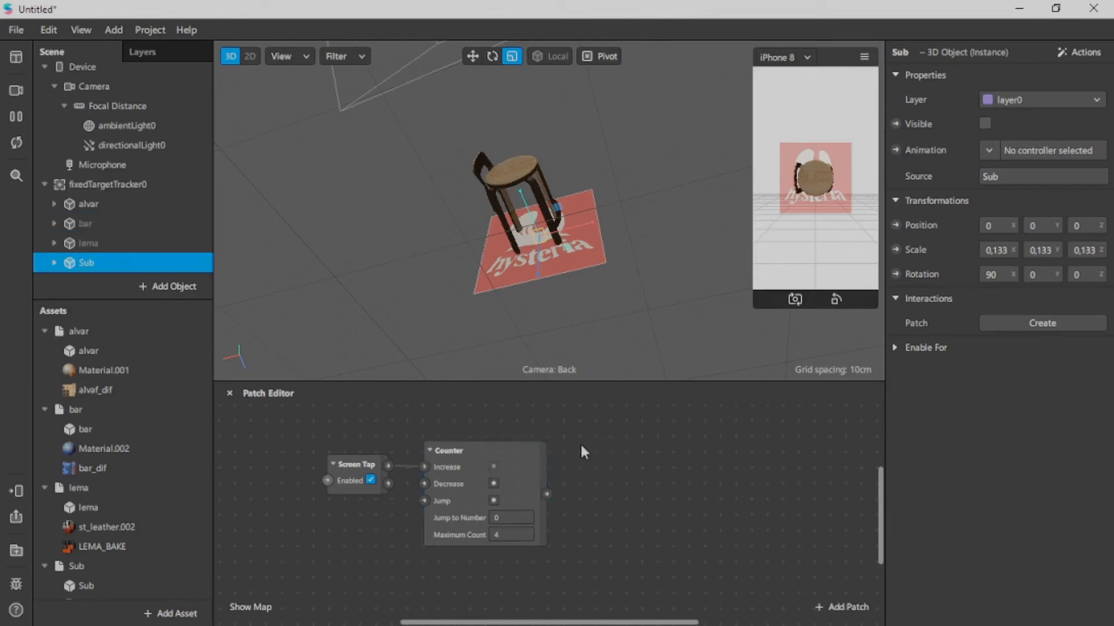
pyautogui.doubleClick(582, 447)
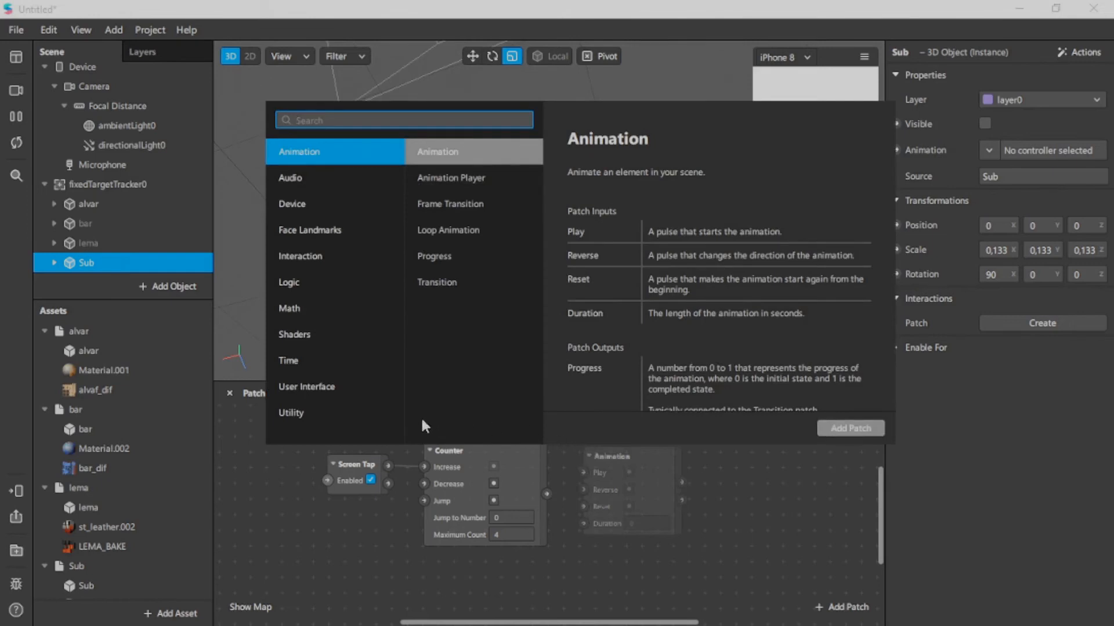
pyautogui.write('op')
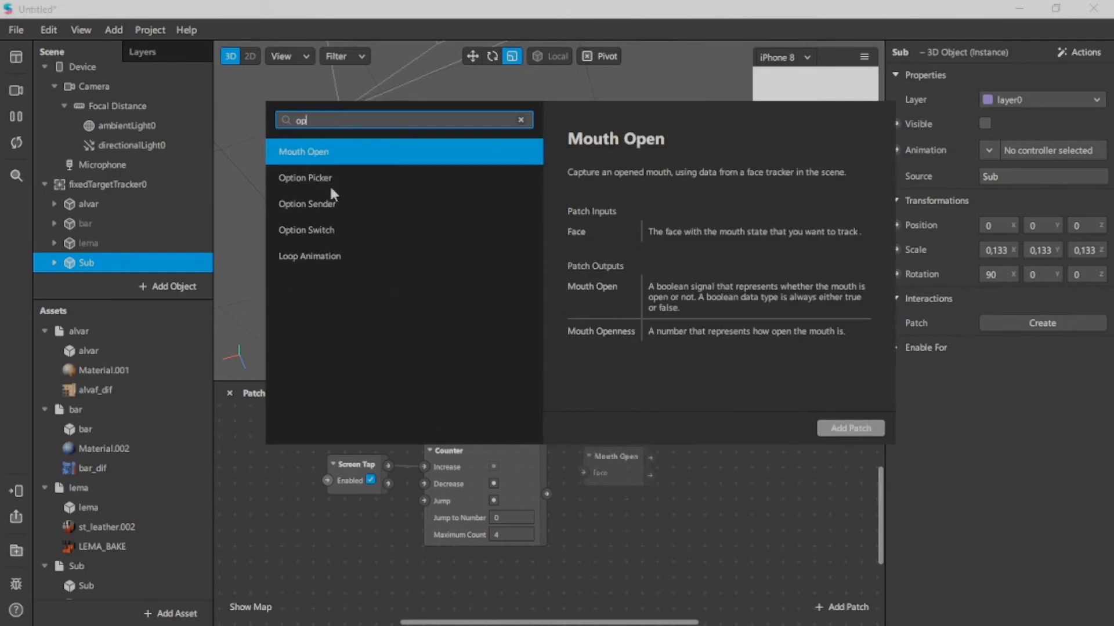
pyautogui.click(351, 204)
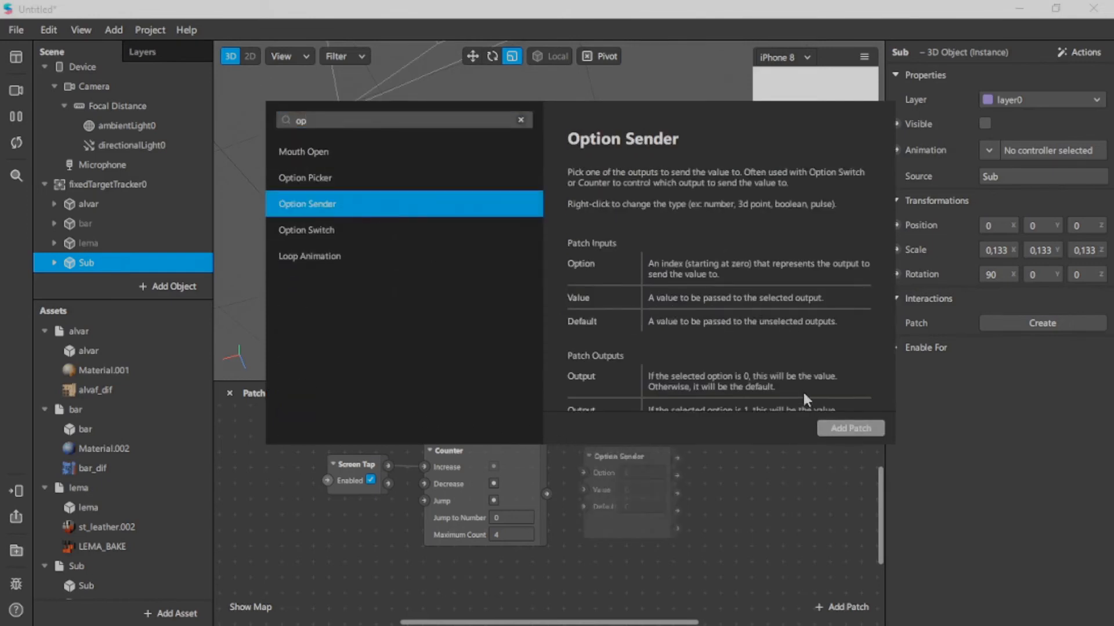
pyautogui.click(829, 428)
pyautogui.moveTo(641, 461); pyautogui.dragTo(658, 448)
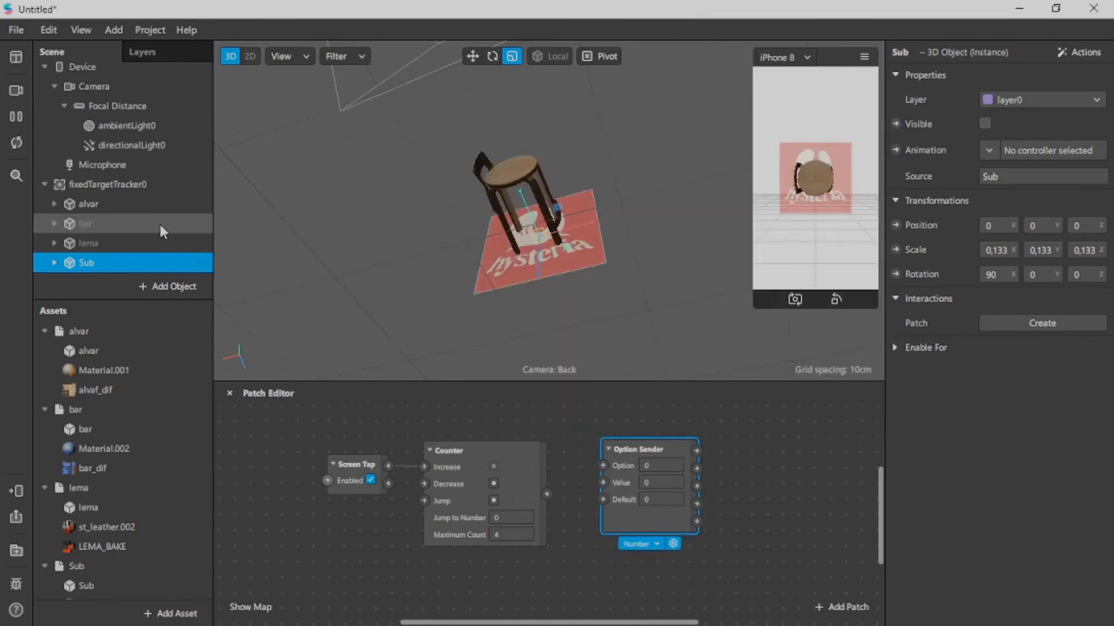
# Step: Change the Option Sender's data type to Boolean and connect the Counter's Count output to its Option input
pyautogui.click(77, 209)
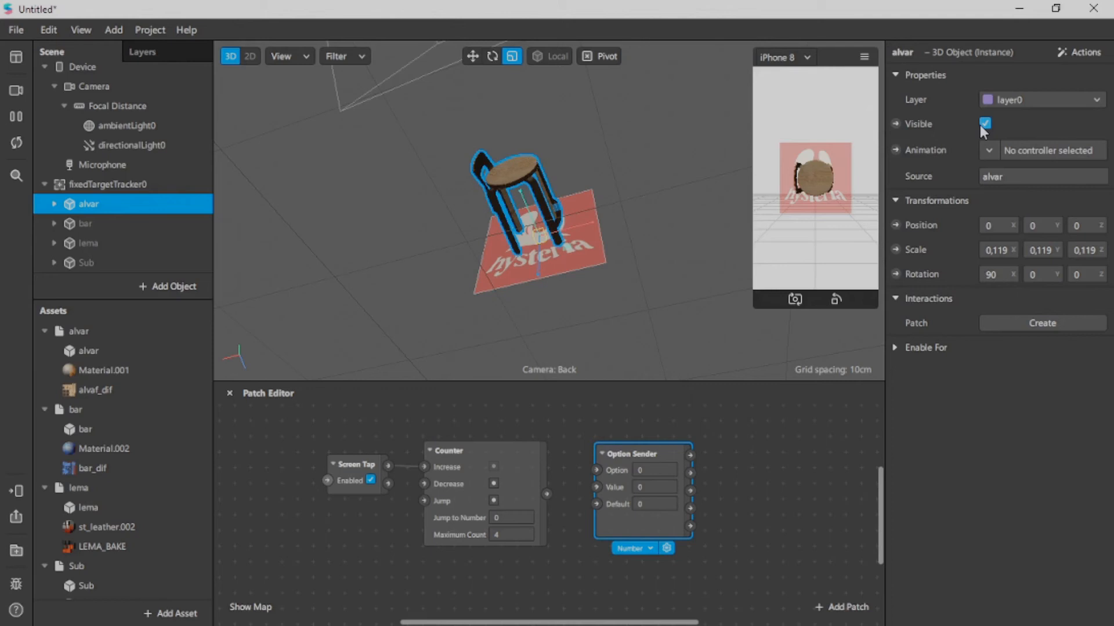
pyautogui.click(635, 549)
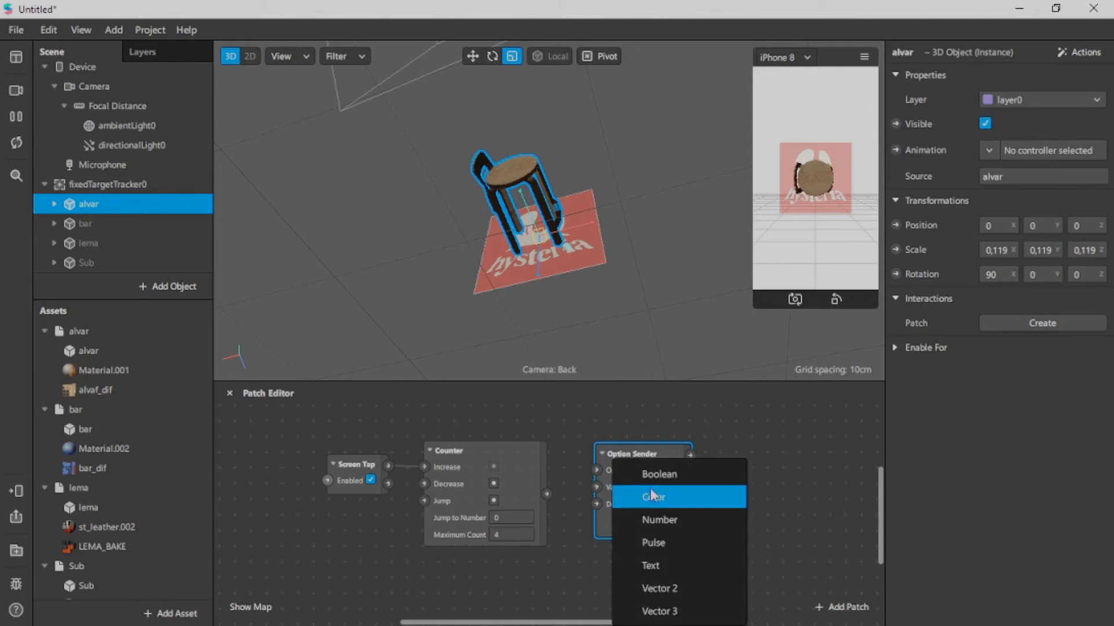
pyautogui.click(598, 529)
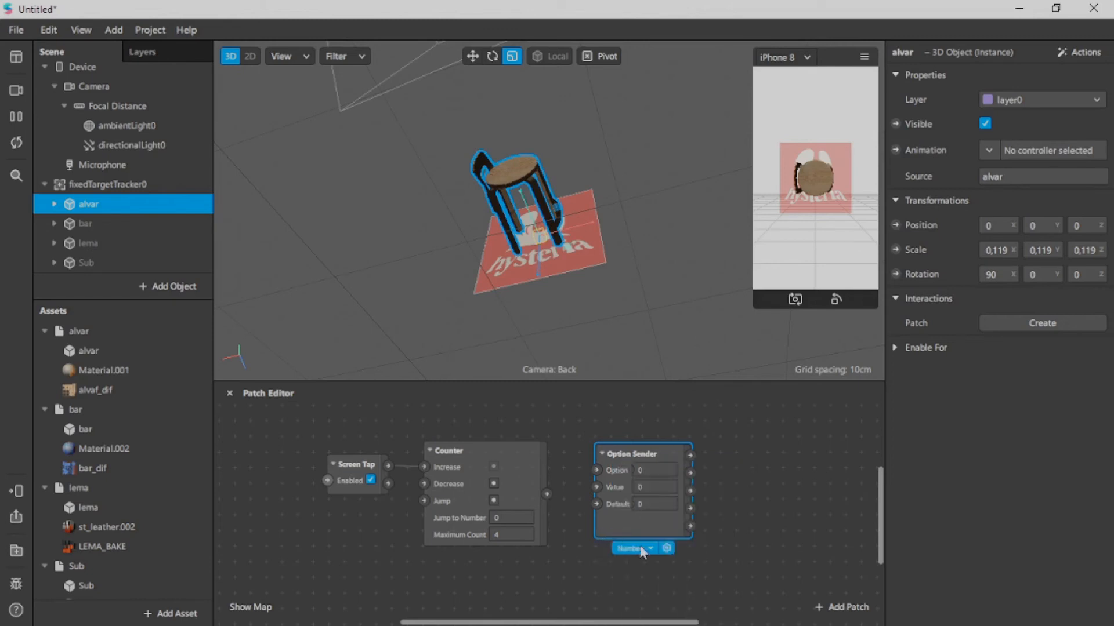
pyautogui.click(642, 546)
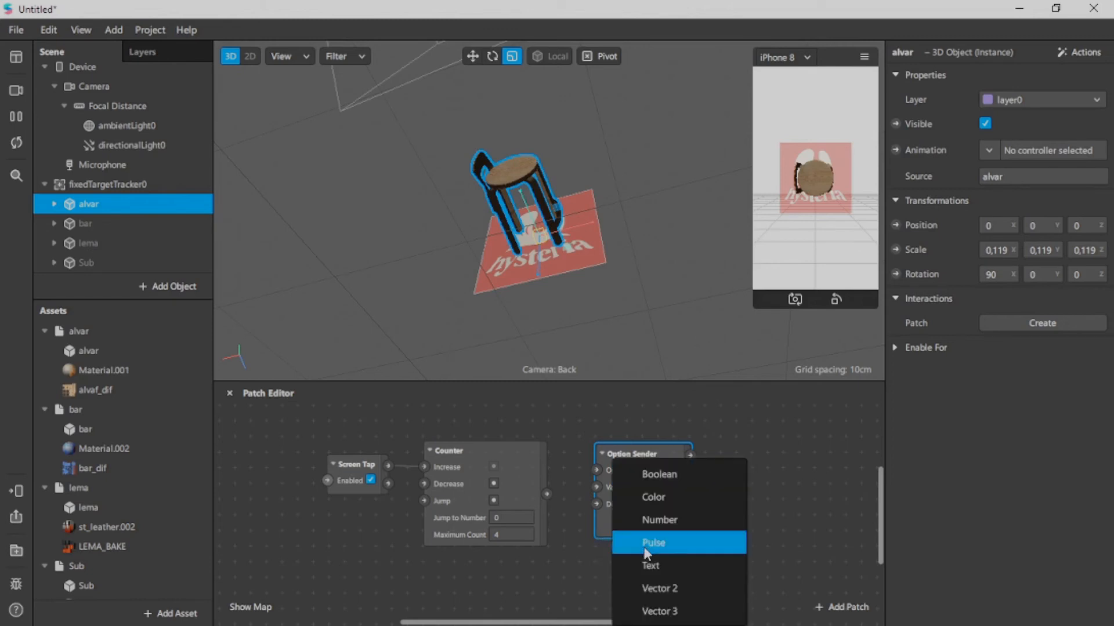
pyautogui.click(679, 485)
pyautogui.moveTo(645, 454); pyautogui.dragTo(653, 455)
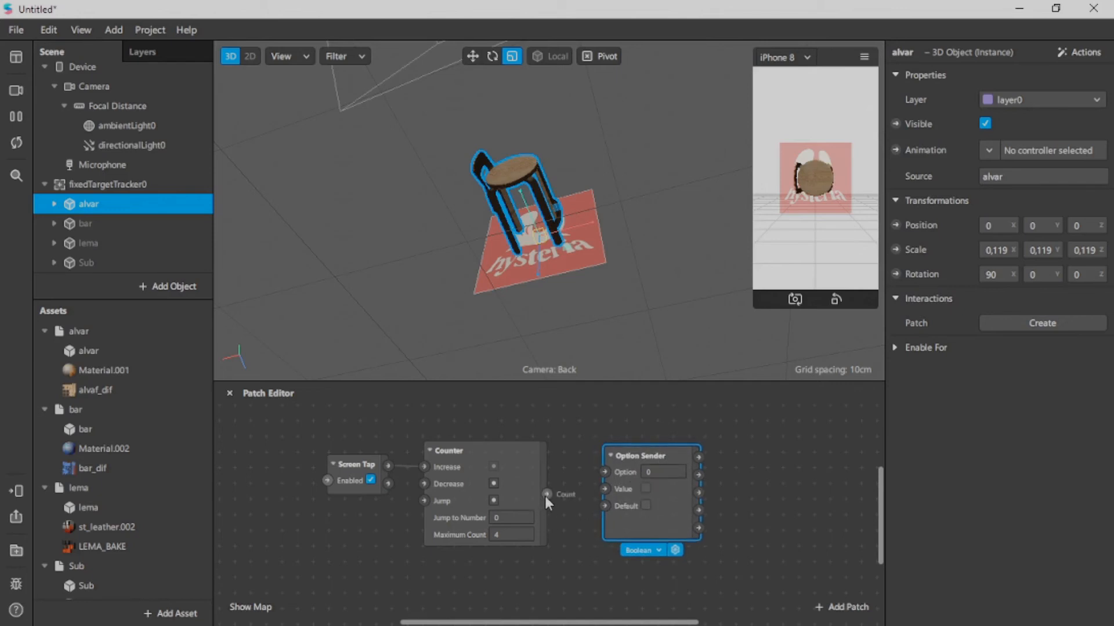
pyautogui.moveTo(546, 494); pyautogui.dragTo(644, 450)
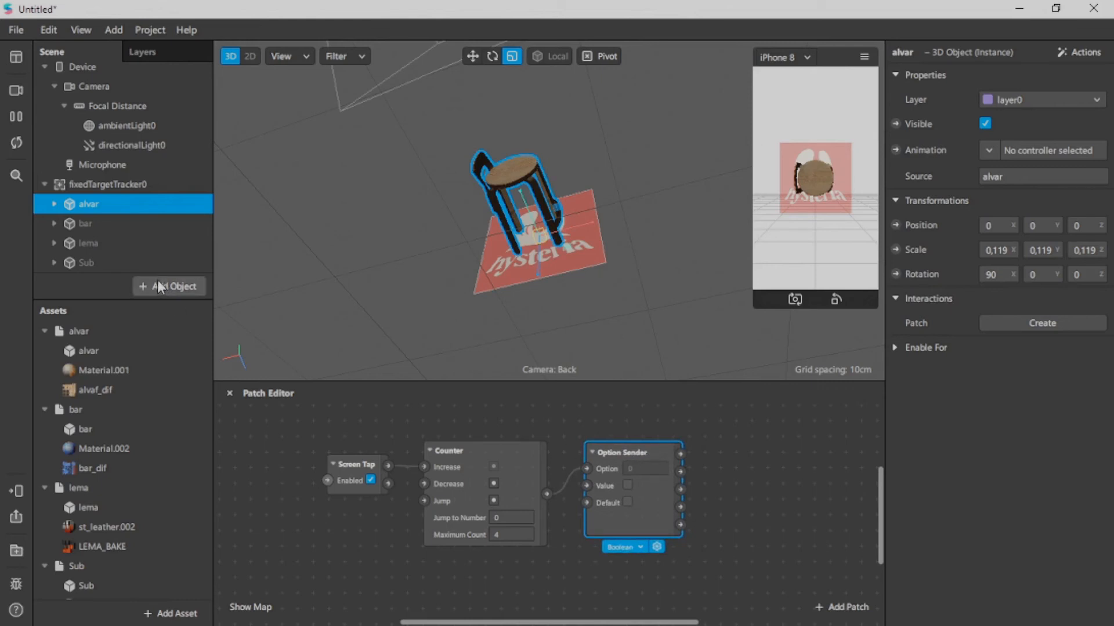
# Step: Create Visible property patches for the alvar and bar objects, stacking the bar patch below the alvar patch
pyautogui.click(896, 124)
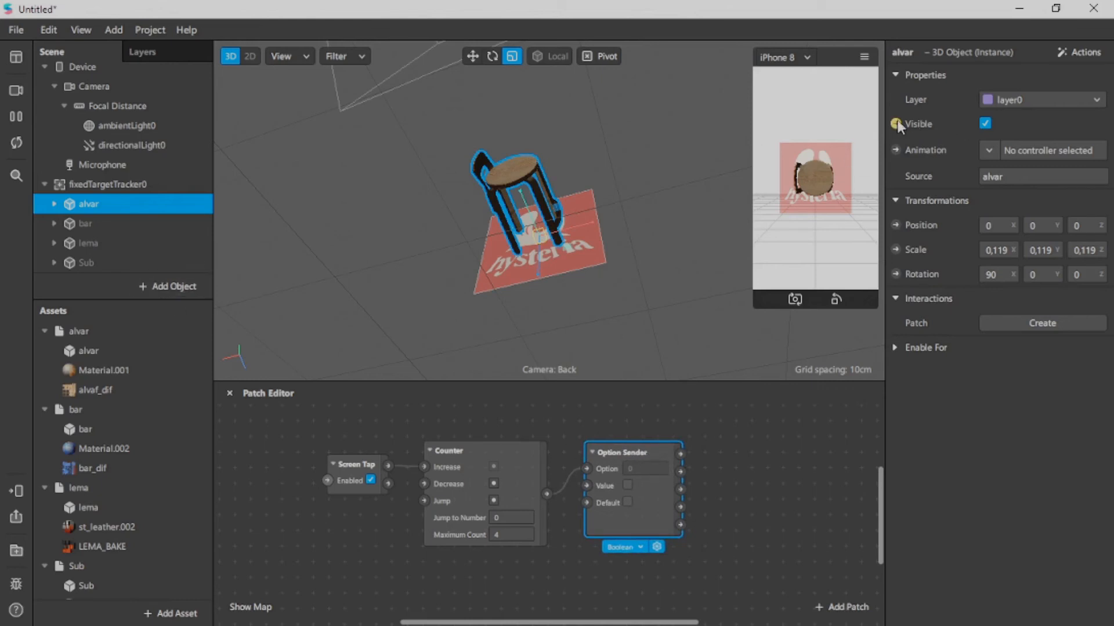
pyautogui.click(86, 223)
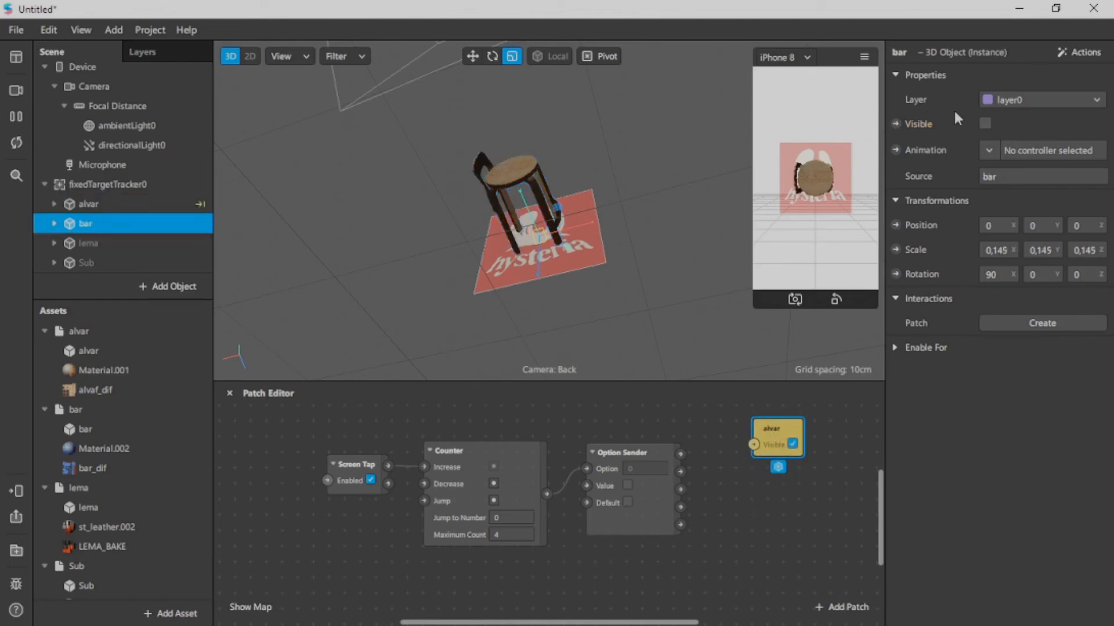
pyautogui.click(896, 124)
pyautogui.moveTo(566, 522); pyautogui.dragTo(771, 490)
# Step: Create Visible property patches for the lema and Sub objects and arrange them below the bar patch
pyautogui.click(88, 244)
pyautogui.click(896, 124)
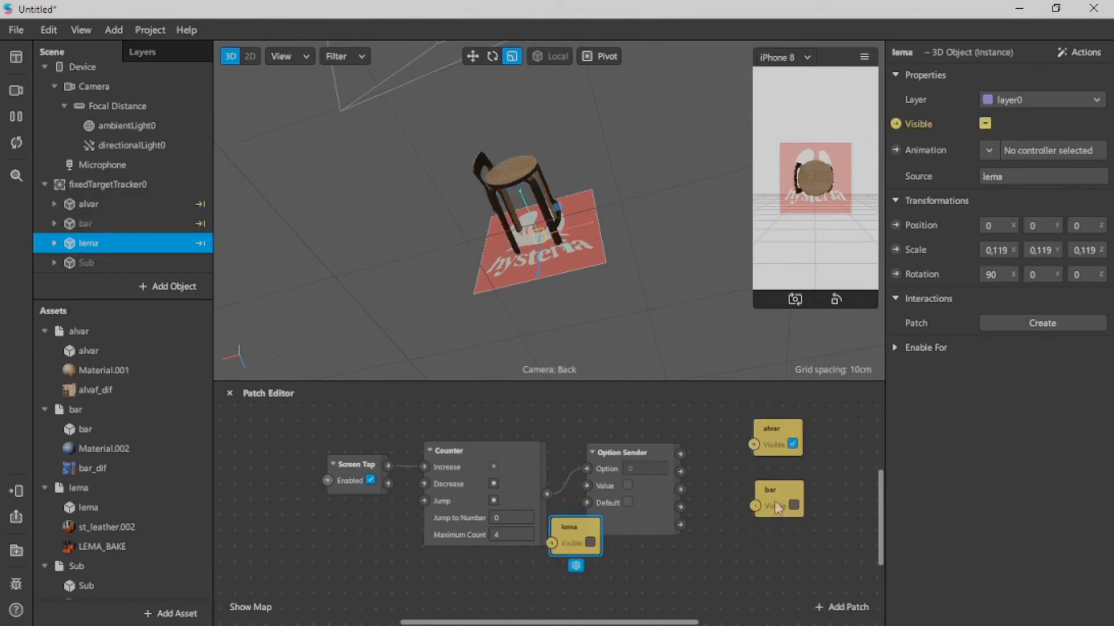
pyautogui.moveTo(572, 525); pyautogui.dragTo(771, 554)
pyautogui.click(86, 263)
pyautogui.click(896, 125)
pyautogui.moveTo(592, 543); pyautogui.dragTo(695, 599)
pyautogui.moveTo(672, 497); pyautogui.dragTo(533, 477, button='middle')
pyautogui.moveTo(553, 573); pyautogui.dragTo(575, 578)
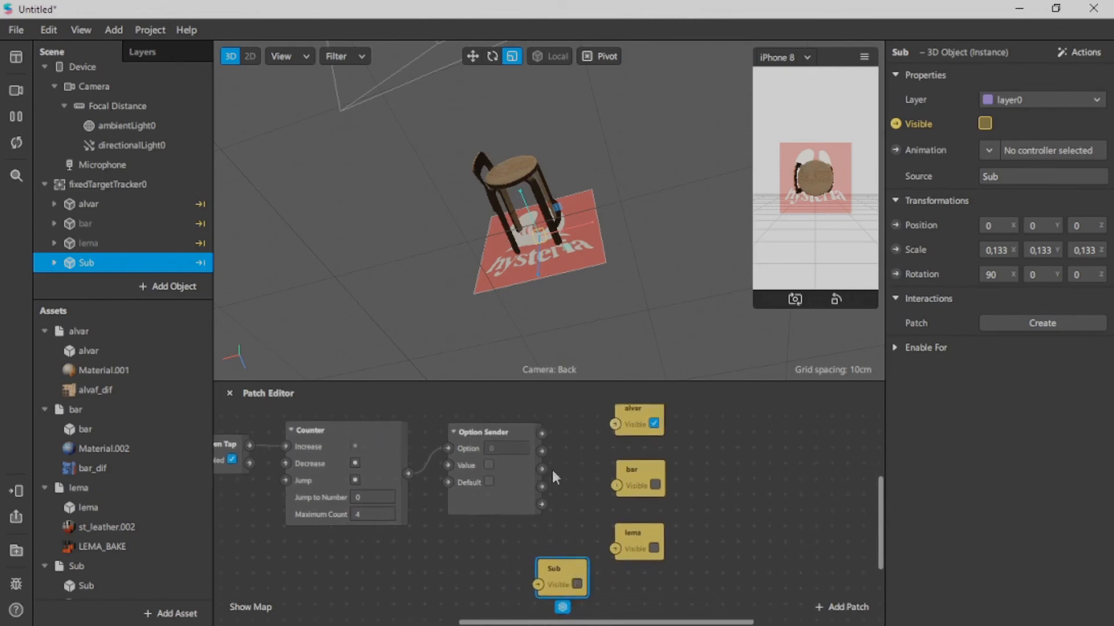
# Step: Connect the Option Sender's first four outputs to the Visible inputs of alvar, bar, lema and Sub, and enable its Value option
pyautogui.moveTo(541, 433); pyautogui.dragTo(616, 425)
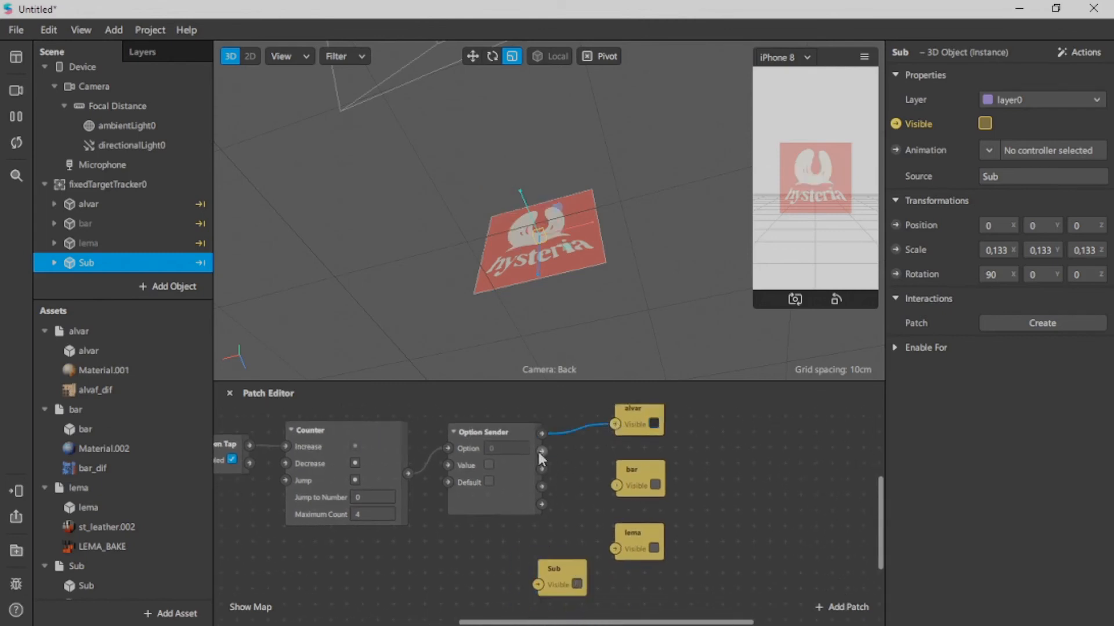
pyautogui.moveTo(542, 451); pyautogui.dragTo(616, 486)
pyautogui.moveTo(617, 552); pyautogui.dragTo(615, 549)
pyautogui.moveTo(536, 583); pyautogui.dragTo(534, 584)
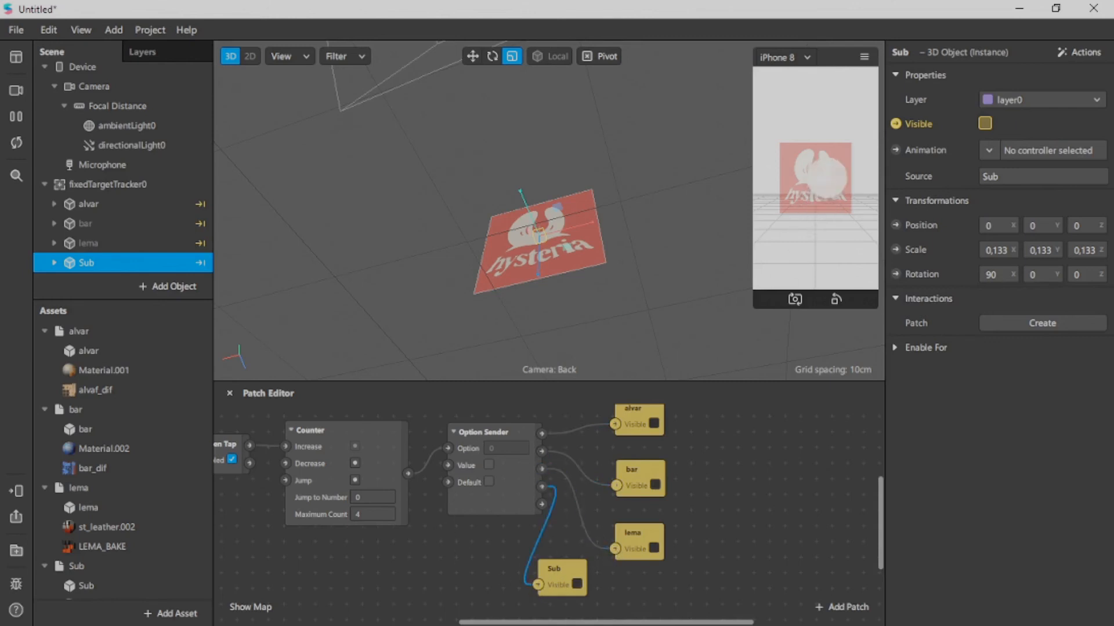
pyautogui.click(834, 250)
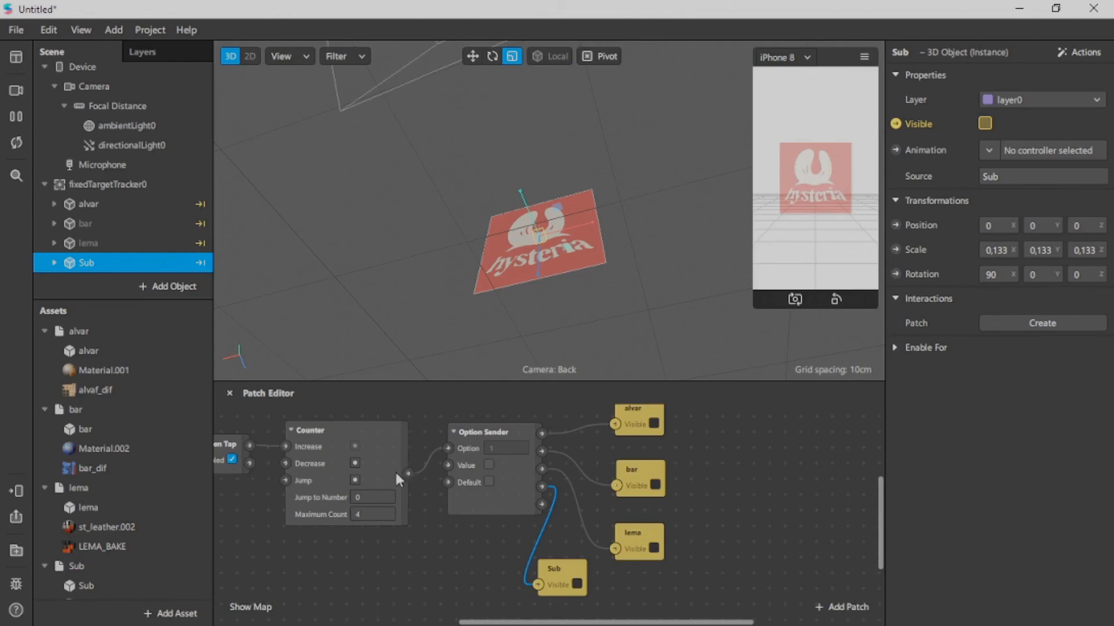
pyautogui.click(488, 465)
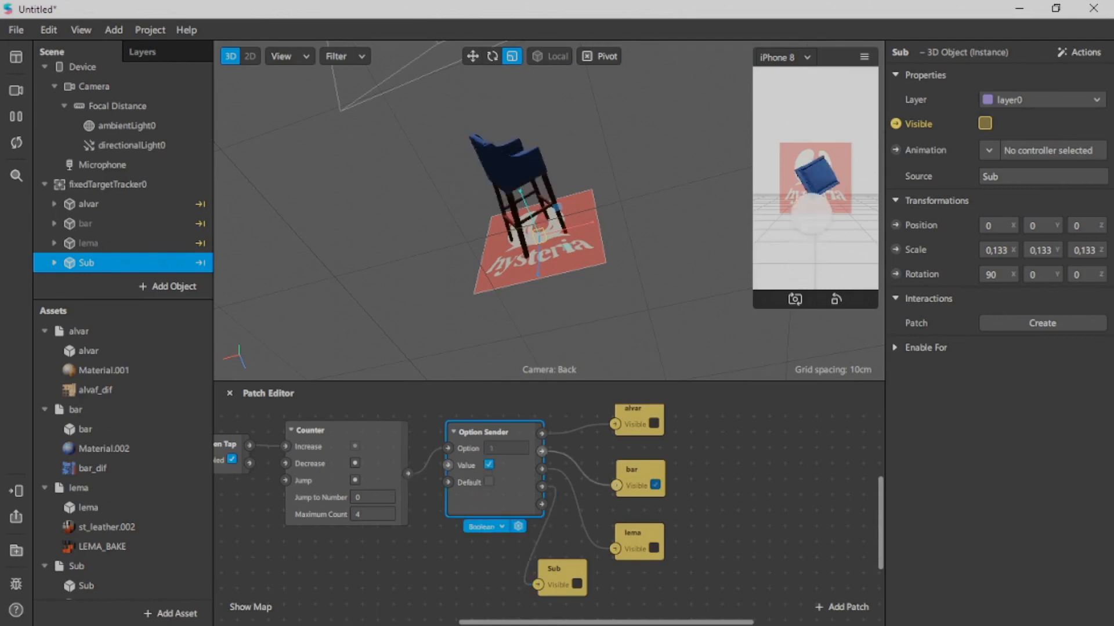
# Step: Test the chair switching by tapping repeatedly on the simulator screen to cycle through the models
pyautogui.click(812, 212)
pyautogui.click(812, 212)
pyautogui.click(812, 211)
pyautogui.click(812, 211)
pyautogui.click(812, 212)
pyautogui.click(812, 212)
pyautogui.click(812, 212)
pyautogui.click(812, 212)
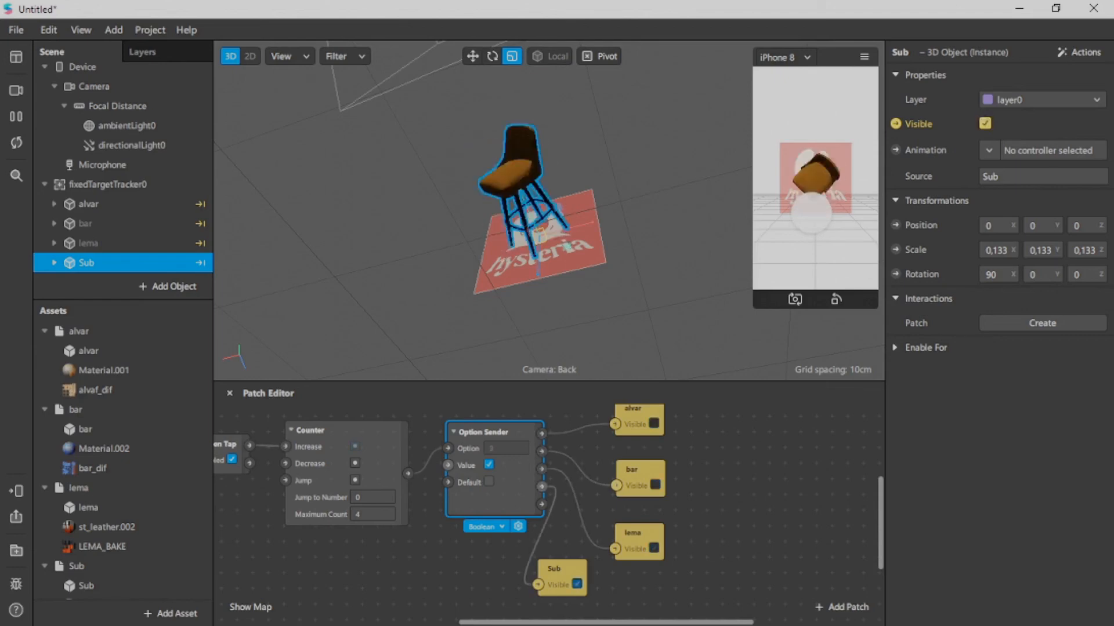
pyautogui.click(812, 211)
pyautogui.click(812, 212)
pyautogui.click(812, 212)
pyautogui.click(812, 212)
pyautogui.click(812, 212)
pyautogui.click(812, 212)
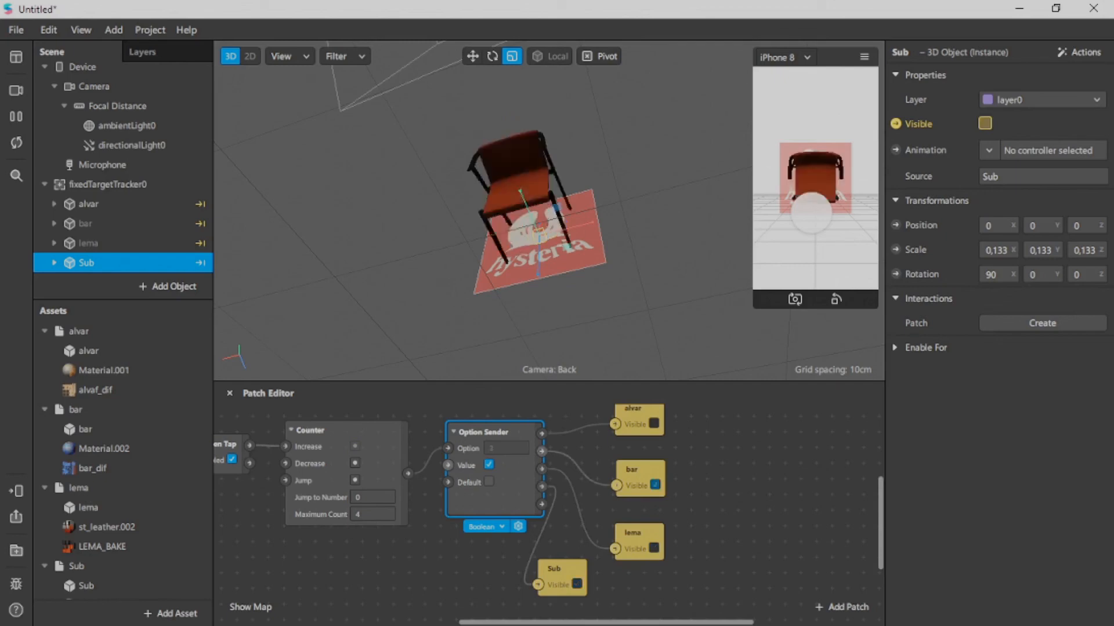
pyautogui.click(811, 211)
pyautogui.click(811, 213)
pyautogui.click(811, 213)
pyautogui.click(811, 213)
pyautogui.click(811, 213)
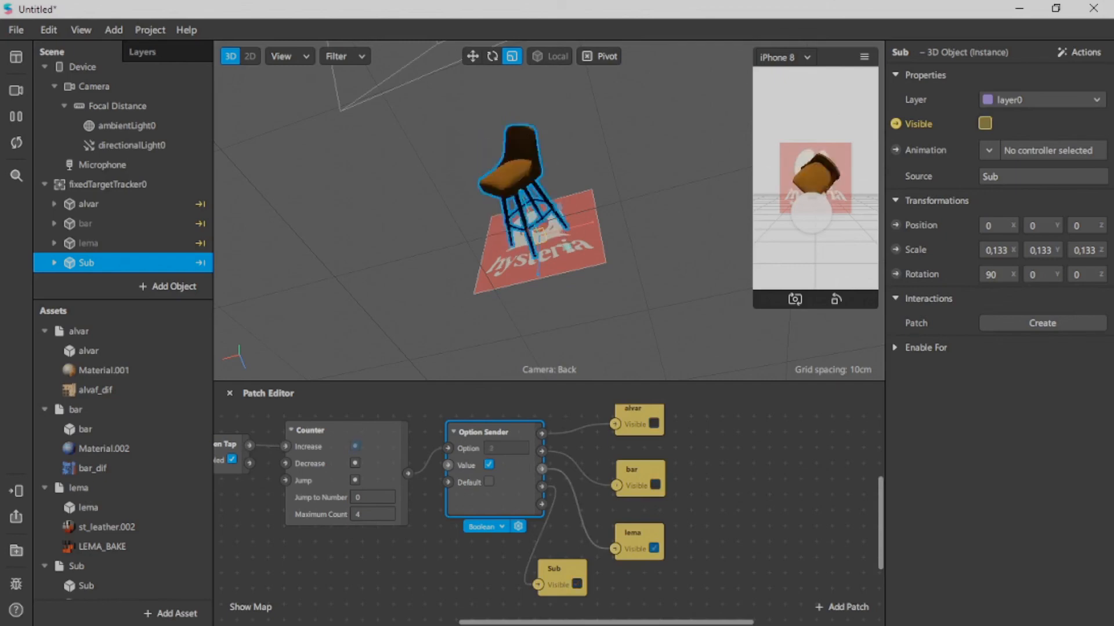
pyautogui.click(811, 213)
pyautogui.click(811, 212)
pyautogui.click(810, 212)
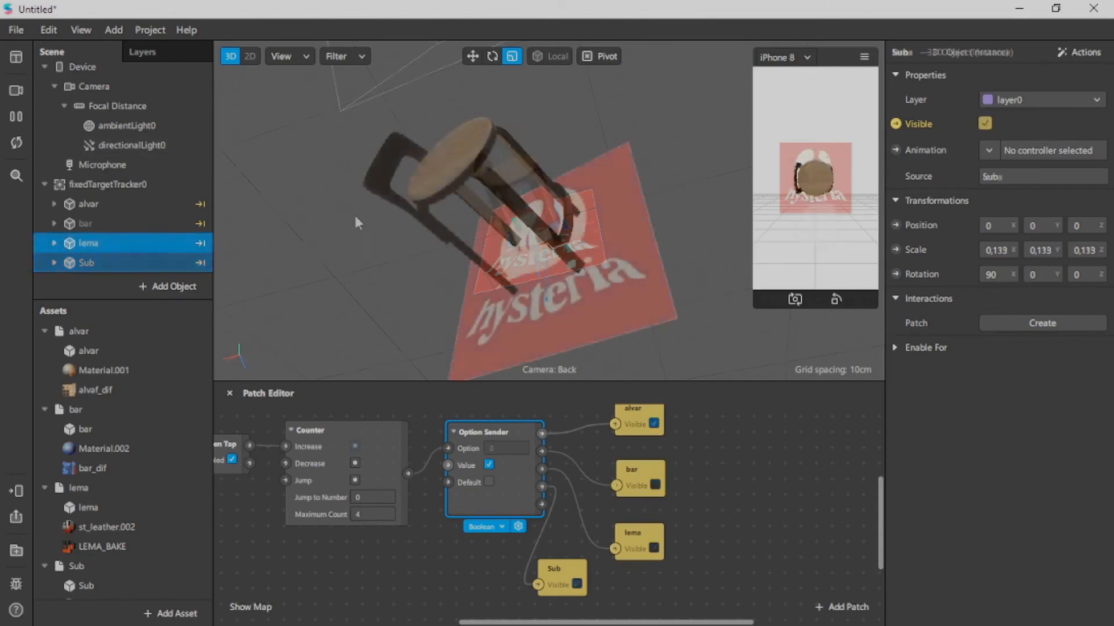
# Step: Increase the intensity of ambientLight0
pyautogui.click(156, 130)
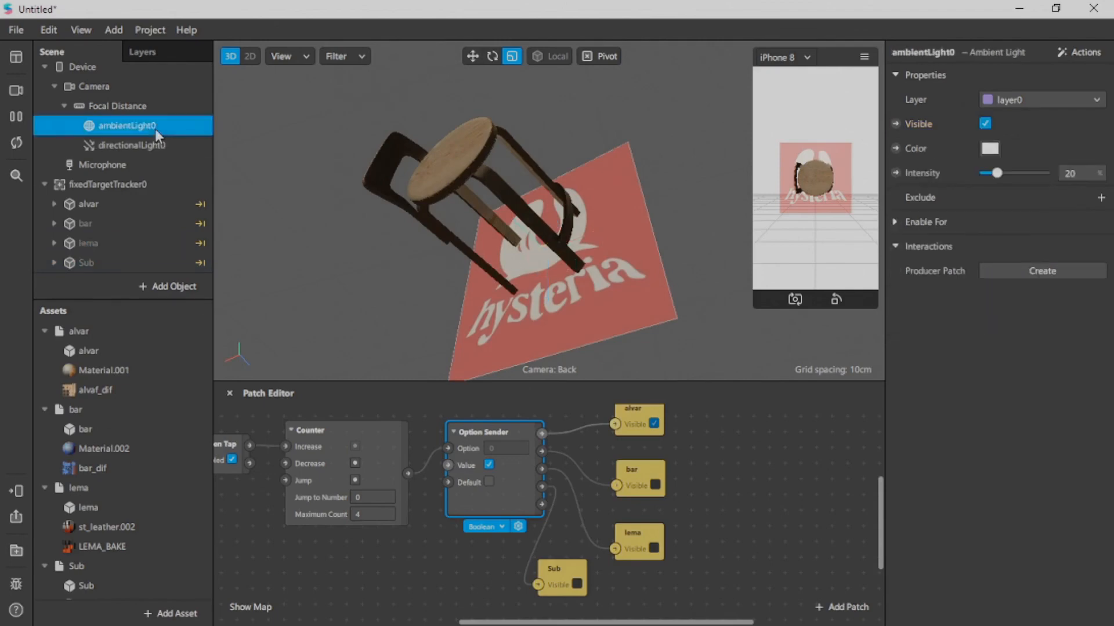
pyautogui.moveTo(997, 173); pyautogui.dragTo(1010, 179)
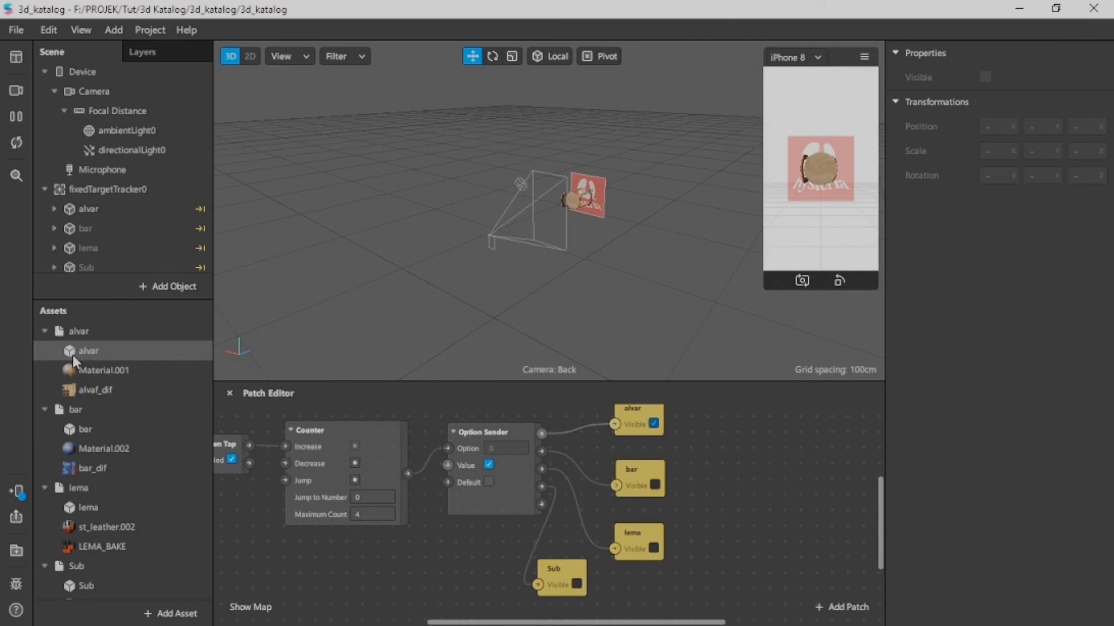
# Step: Send the effect to the connected device SM-A307GN for testing
pyautogui.click(19, 493)
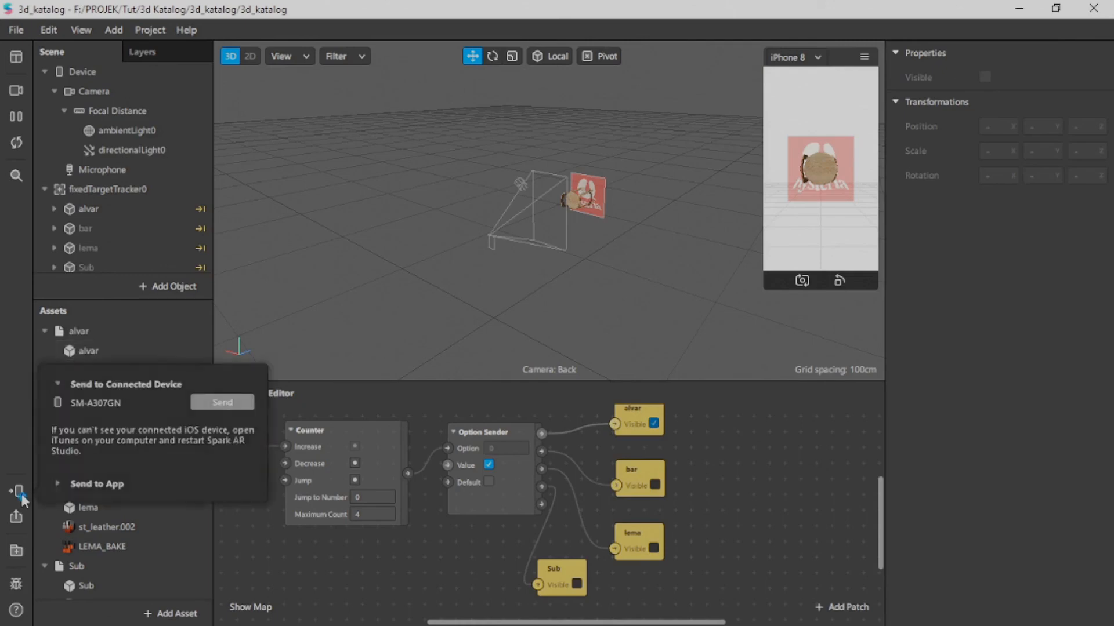
pyautogui.click(215, 406)
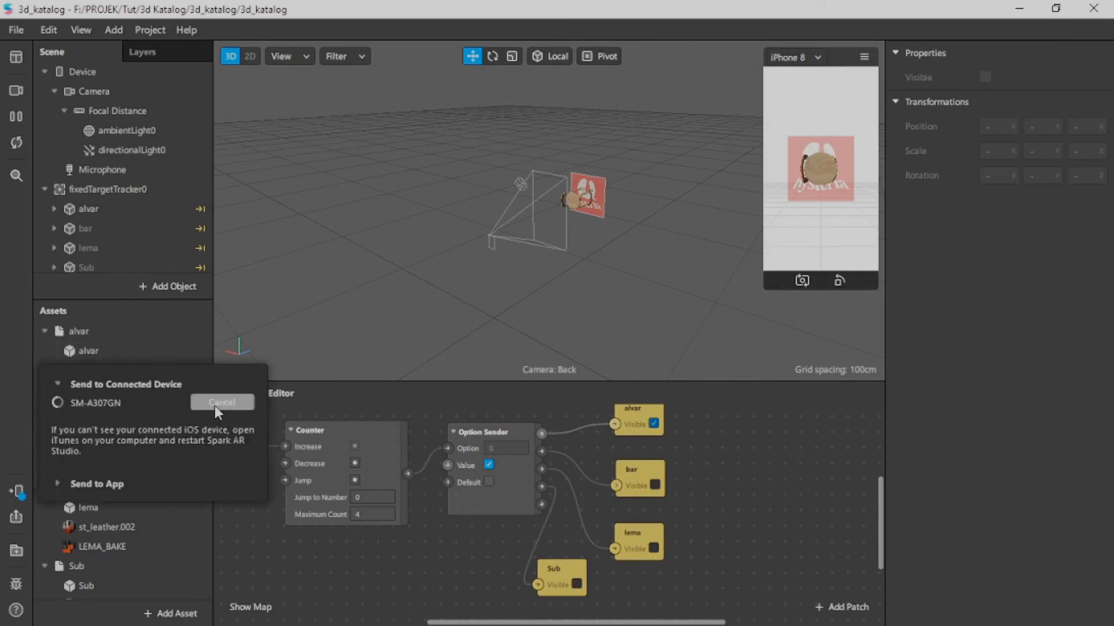